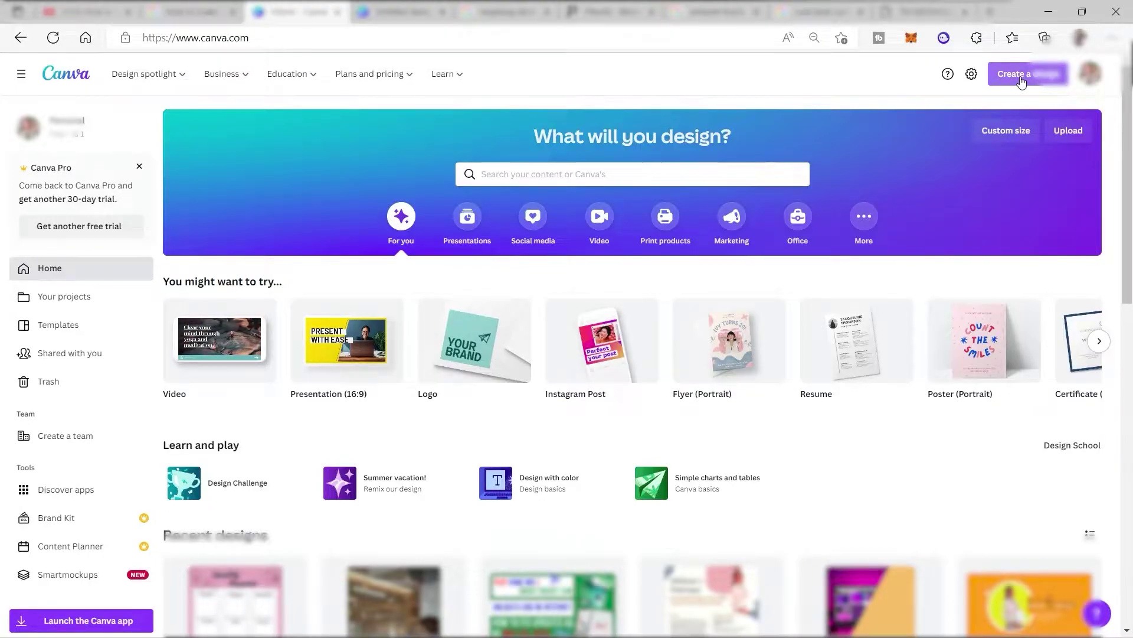
# Create a new custom-size design 8 in wide and 10 in high.
pyautogui.click(1021, 81)
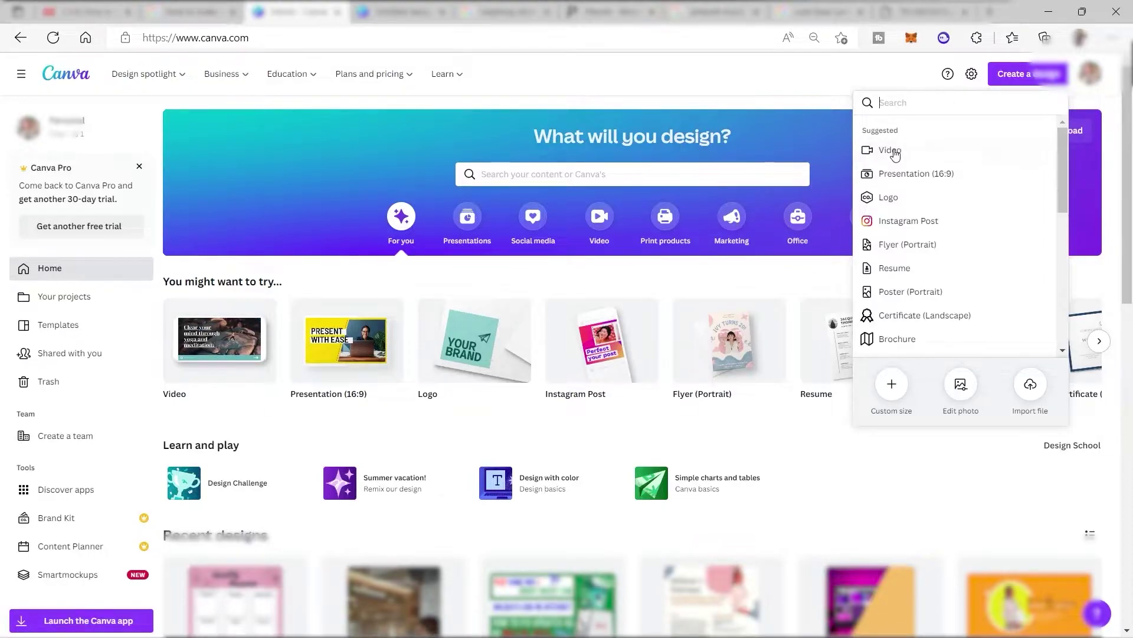
pyautogui.click(891, 385)
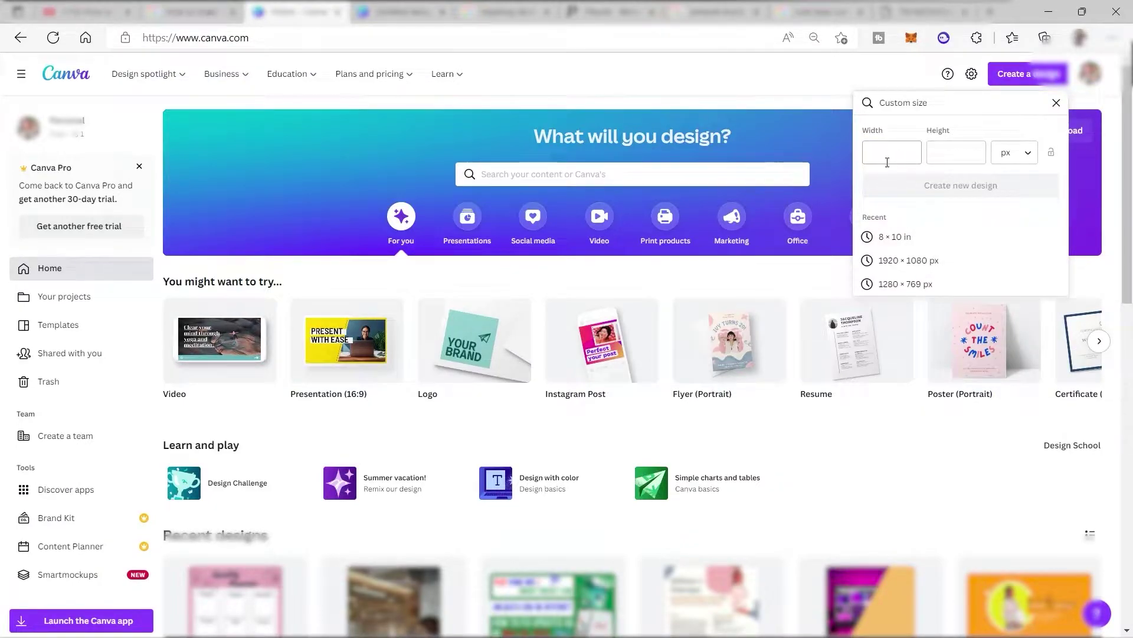
pyautogui.click(1027, 155)
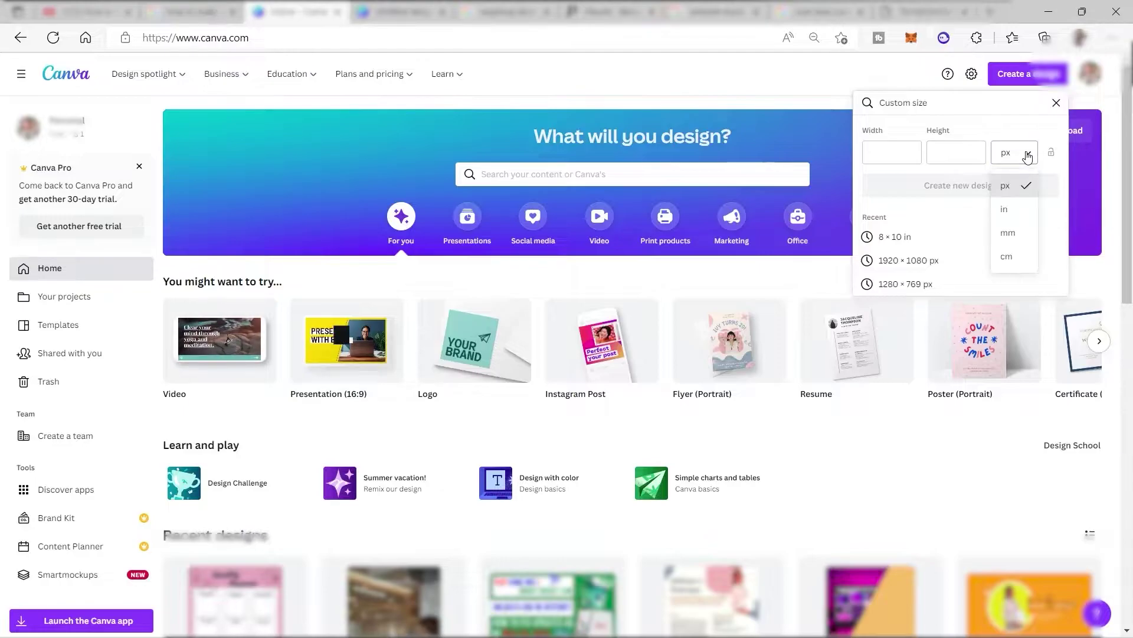
pyautogui.click(1019, 210)
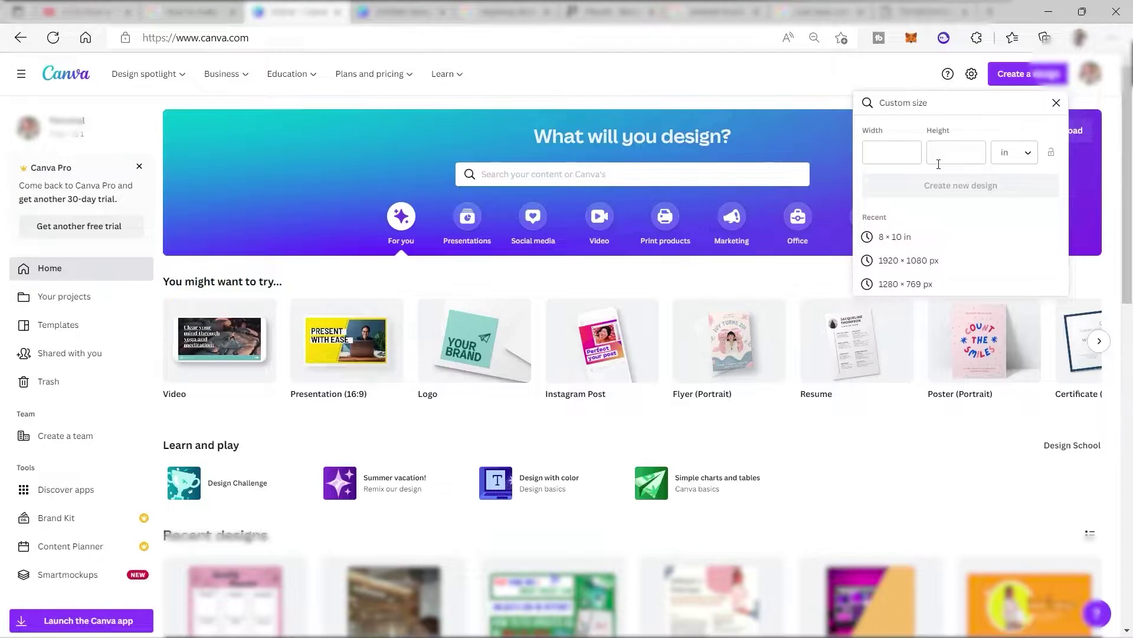
pyautogui.click(897, 160)
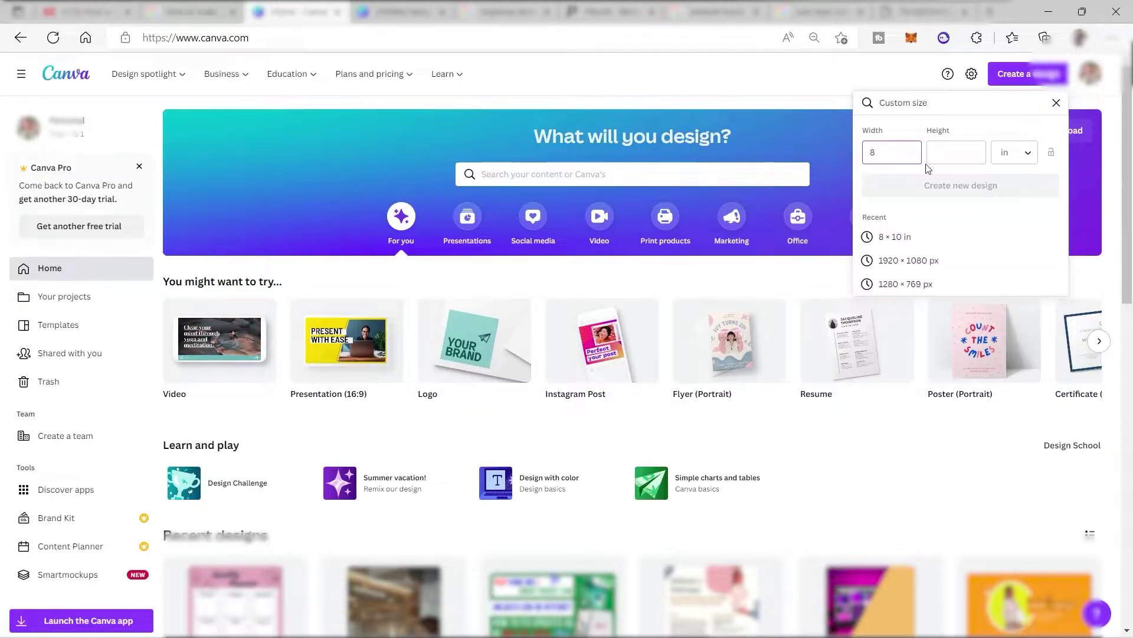
pyautogui.click(957, 158)
pyautogui.write('10')
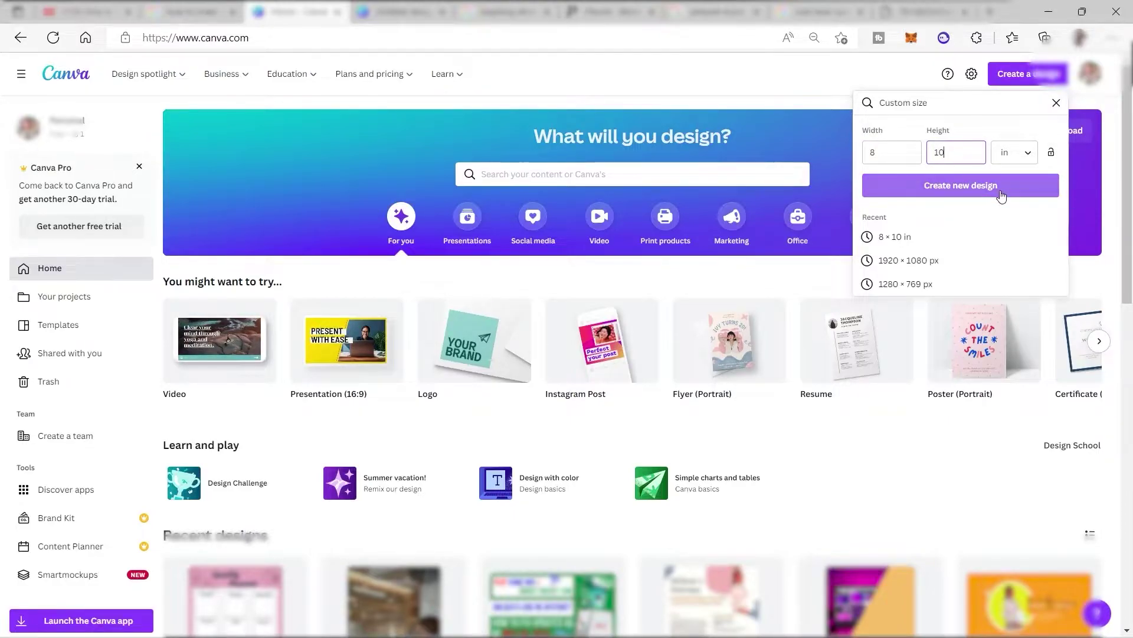
pyautogui.click(980, 191)
pyautogui.click(961, 196)
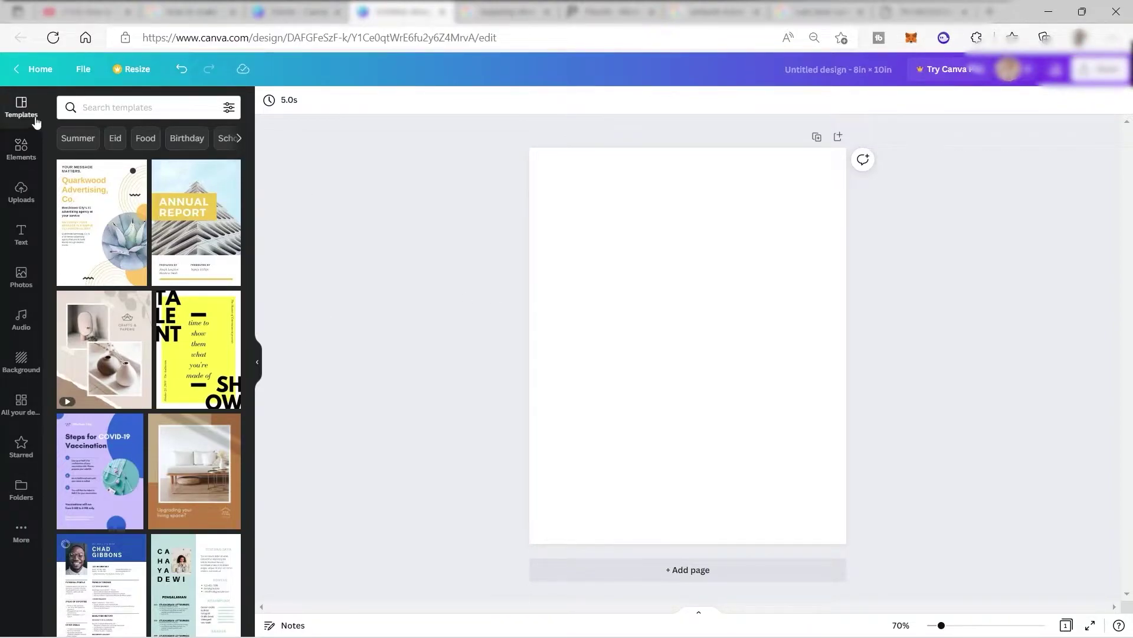
# Look through the available templates and the elements library with its recent and suggested searches.
pyautogui.scroll(-5, 190, 295)
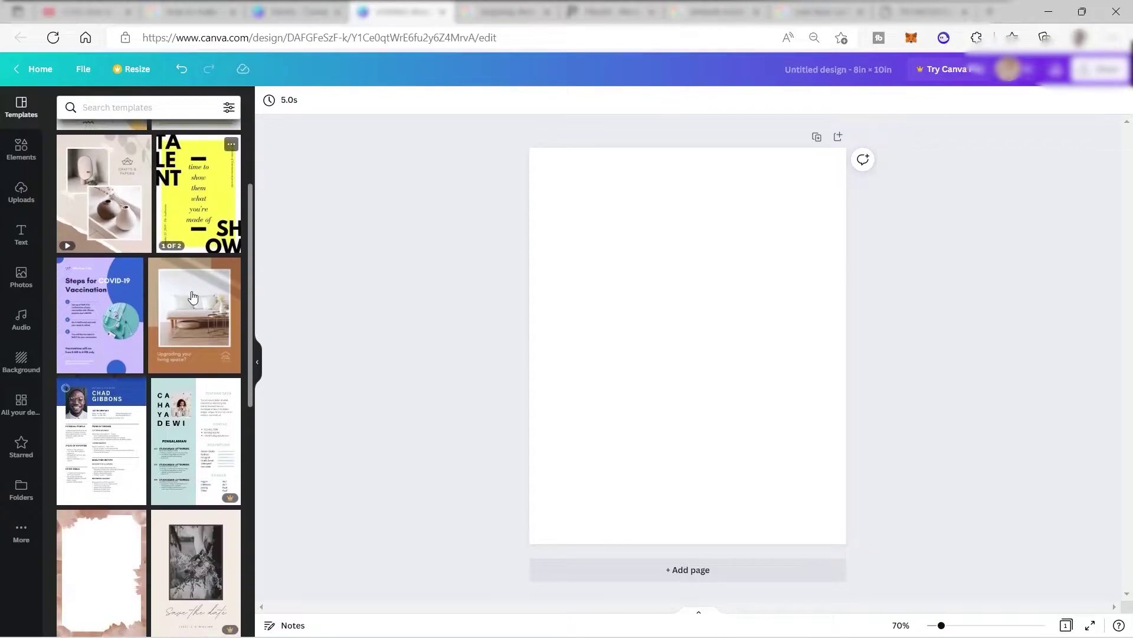
pyautogui.scroll(-6, 190, 295)
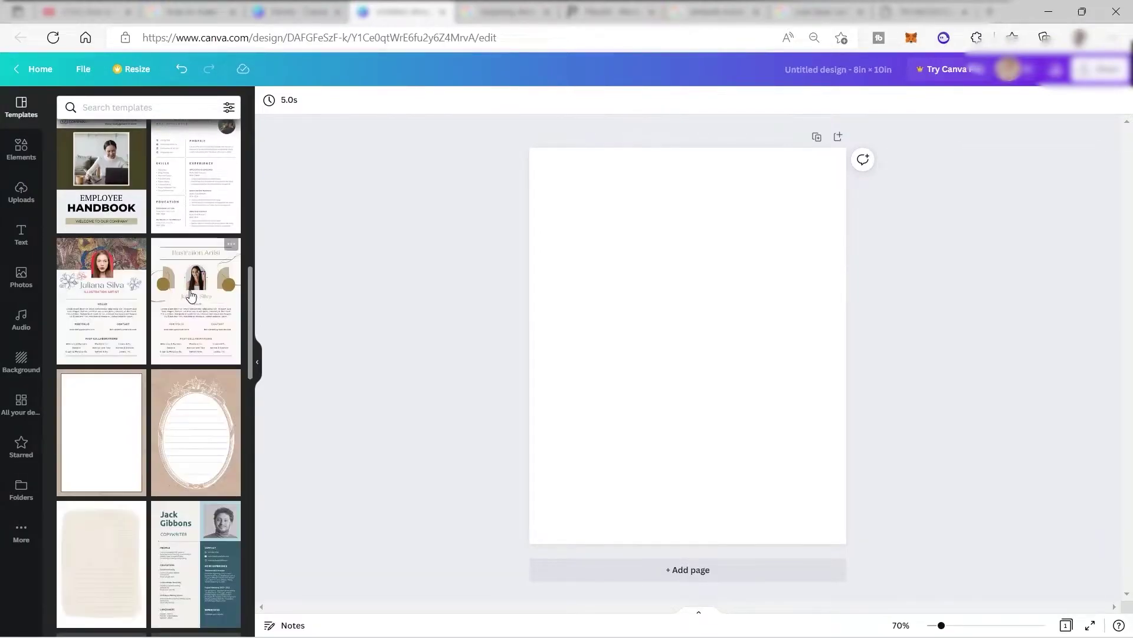
pyautogui.scroll(4, 190, 295)
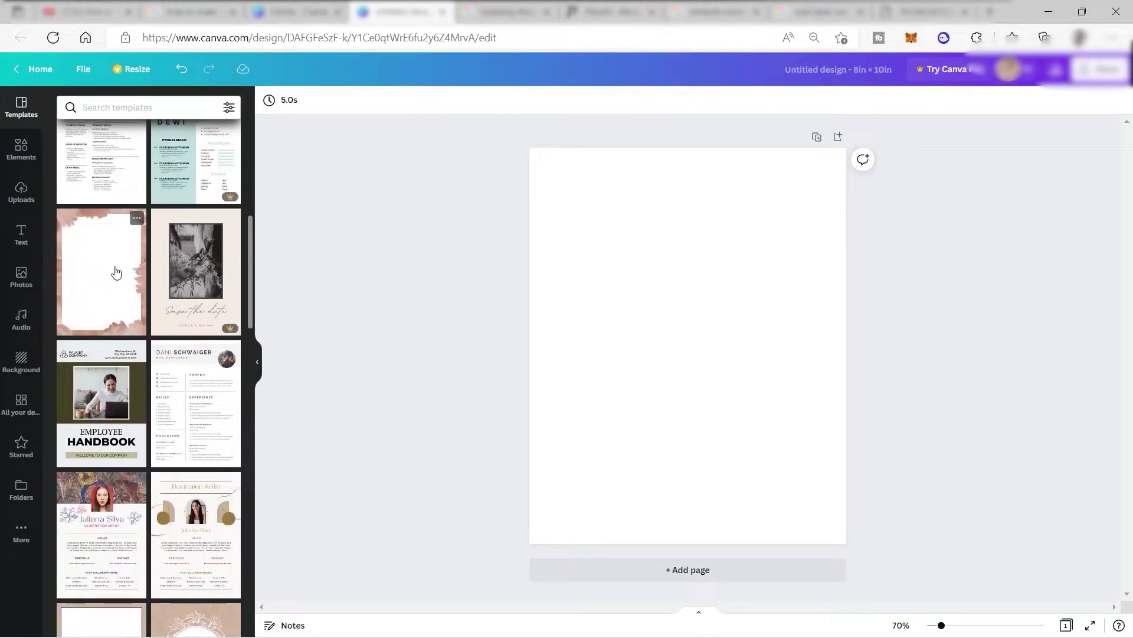
pyautogui.scroll(-6, 116, 272)
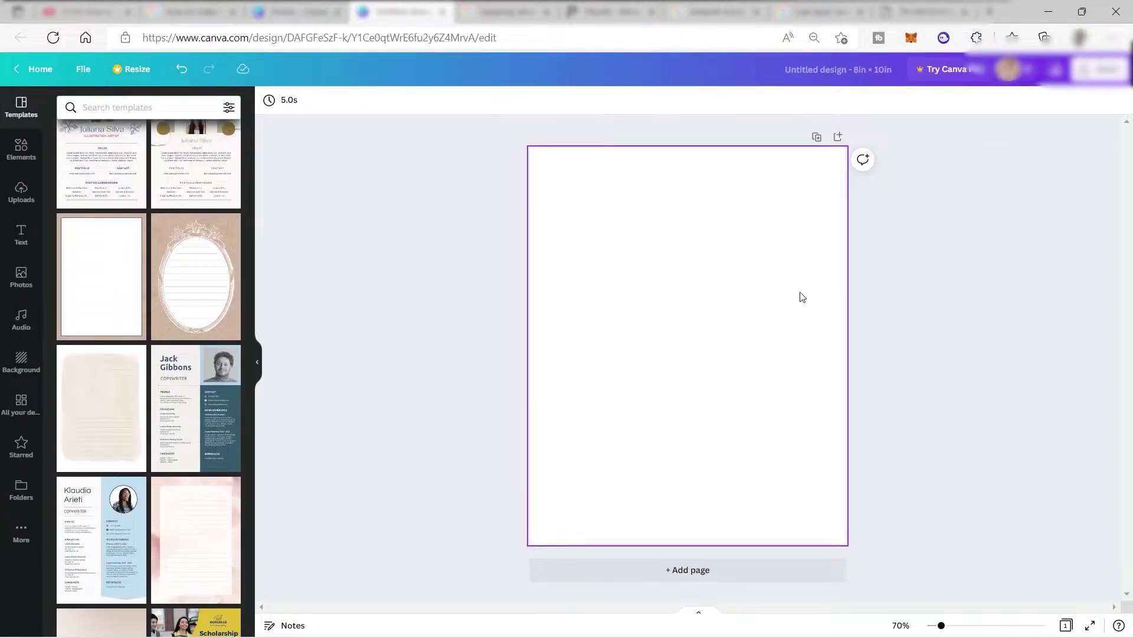
pyautogui.click(19, 160)
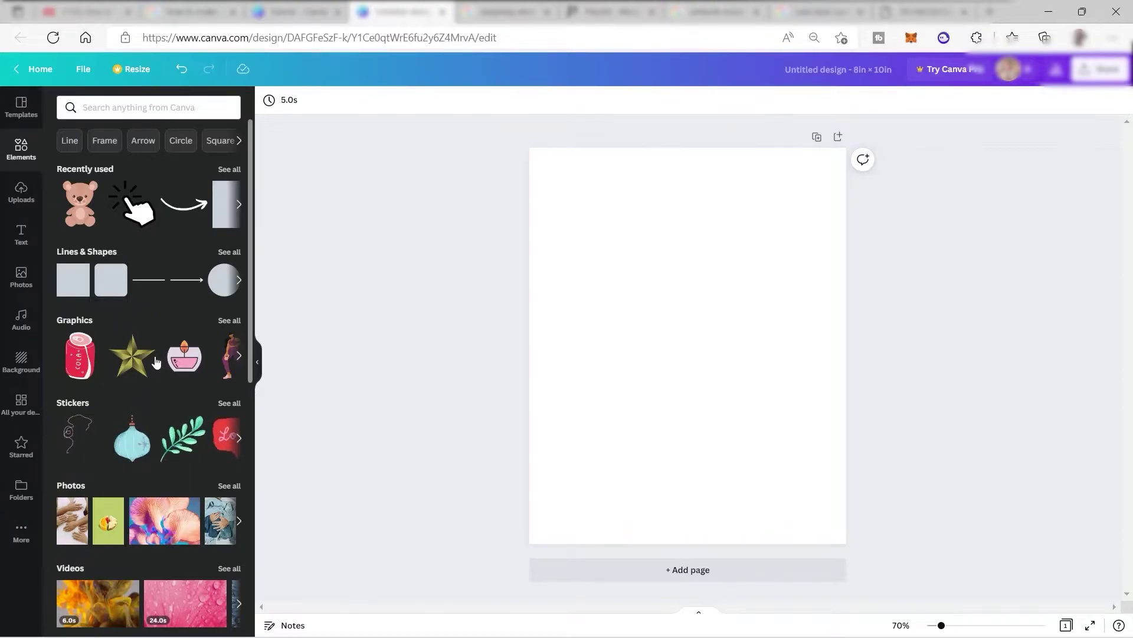
pyautogui.click(113, 111)
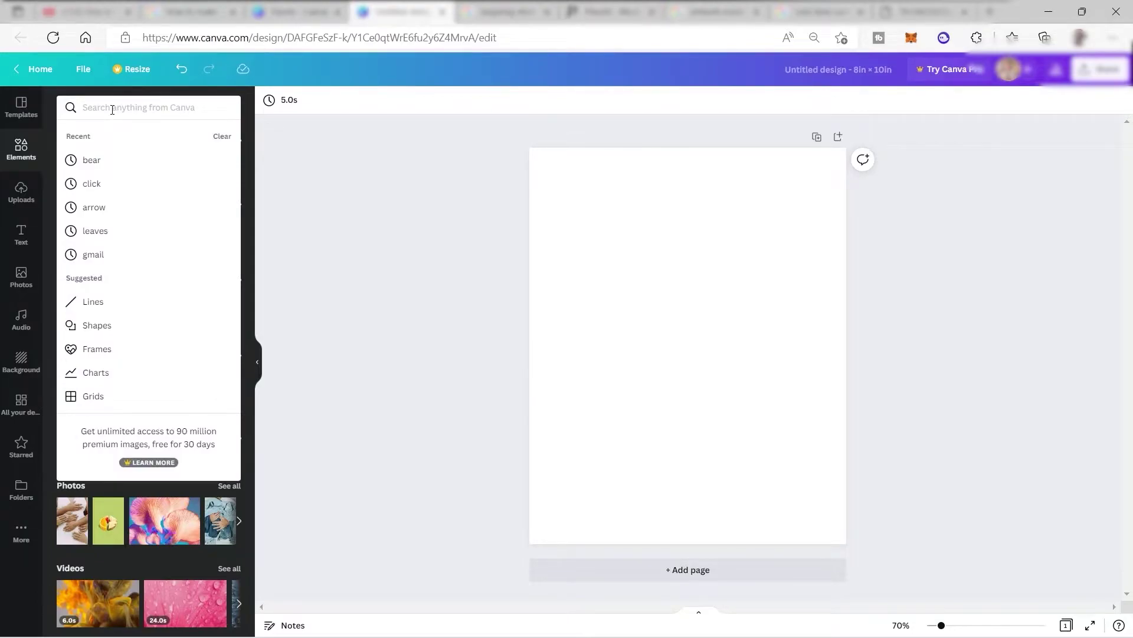
pyautogui.click(293, 166)
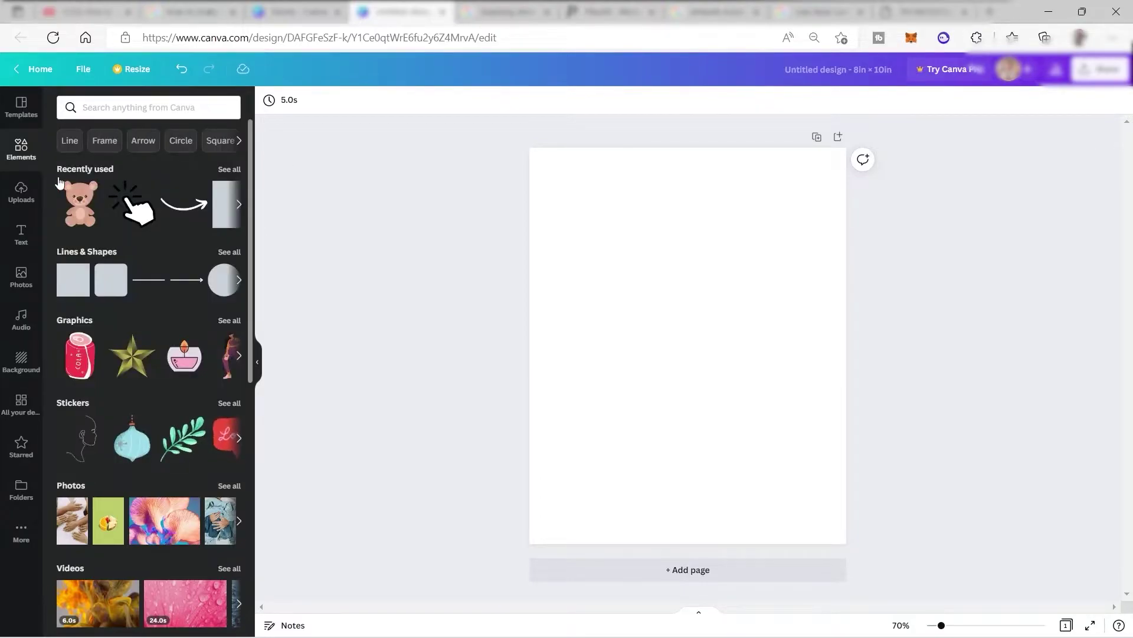
# Look through the uploaded images, videos and audio, and the text styles and font combinations.
pyautogui.click(30, 207)
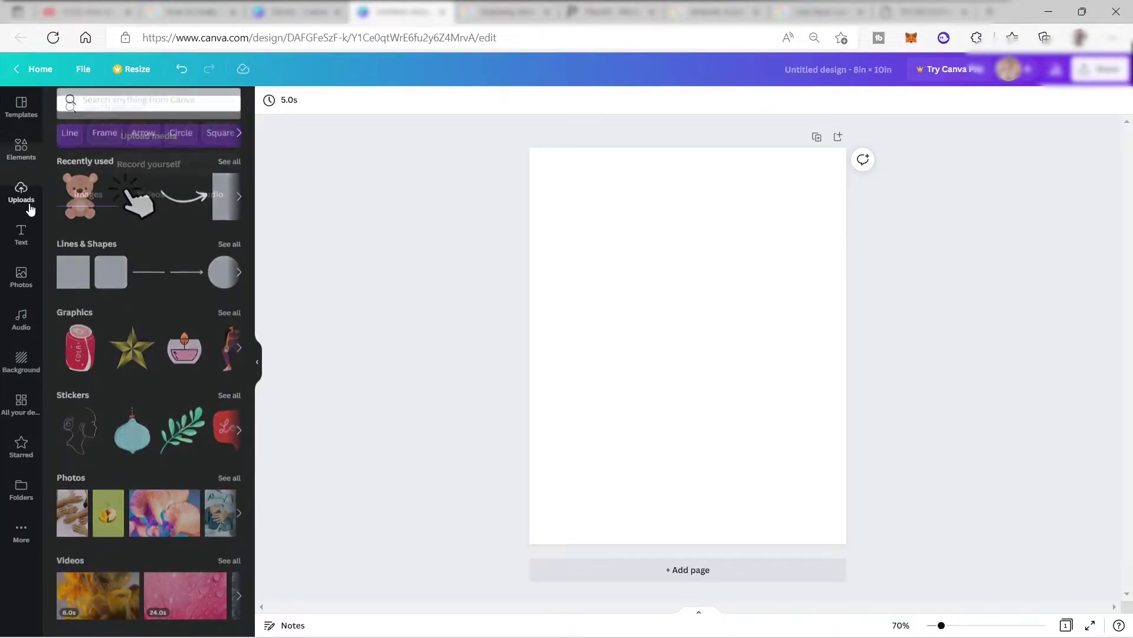
pyautogui.click(19, 243)
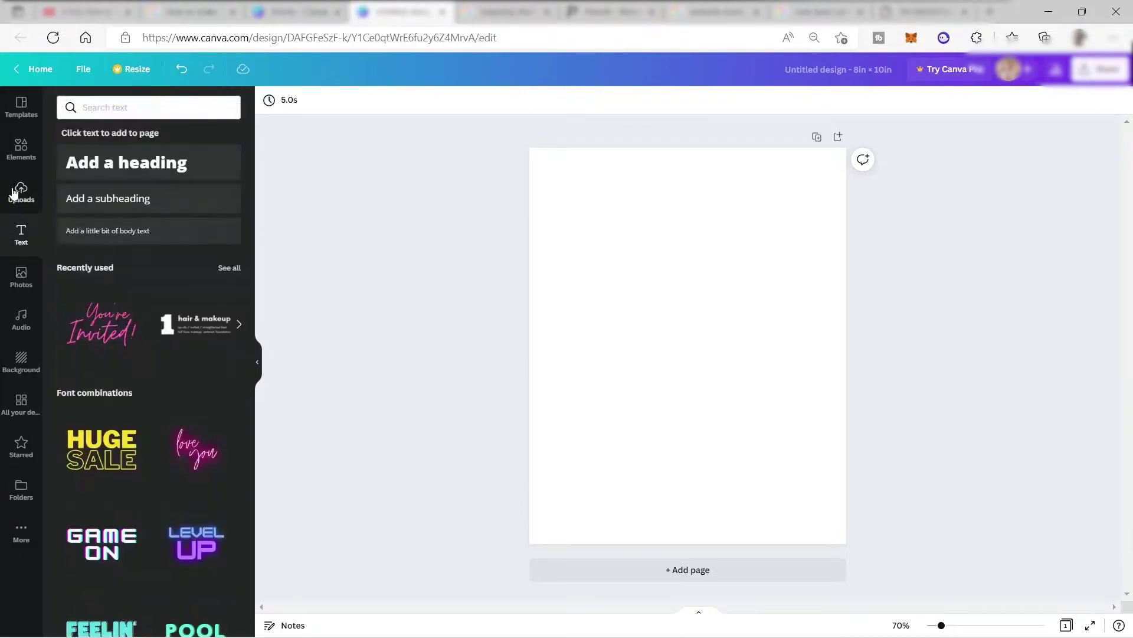
pyautogui.click(32, 201)
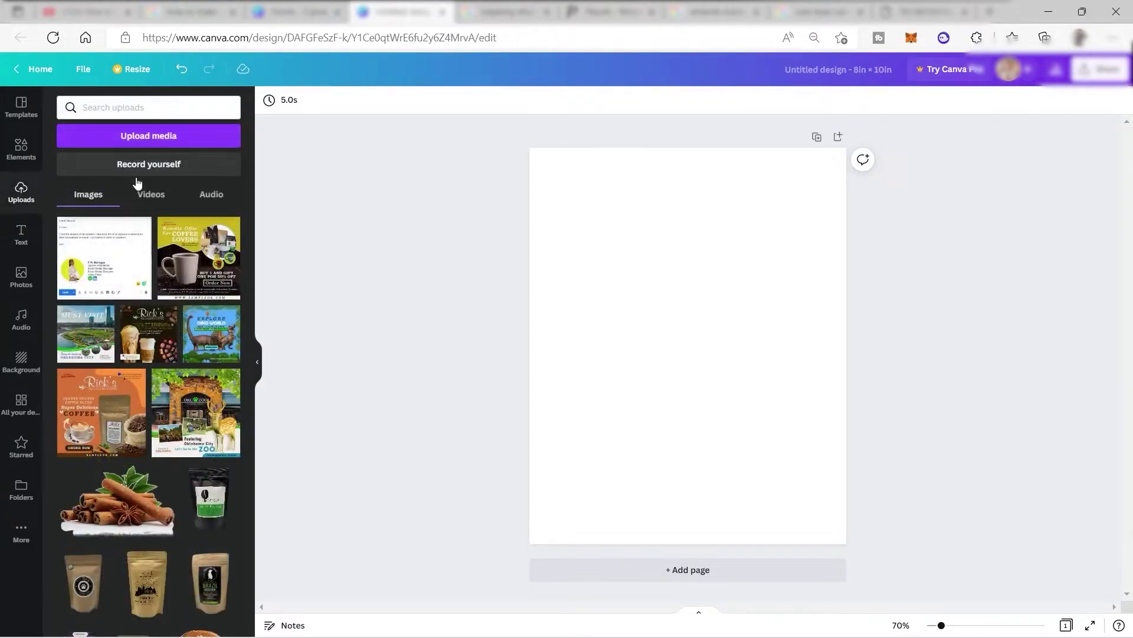
pyautogui.click(145, 199)
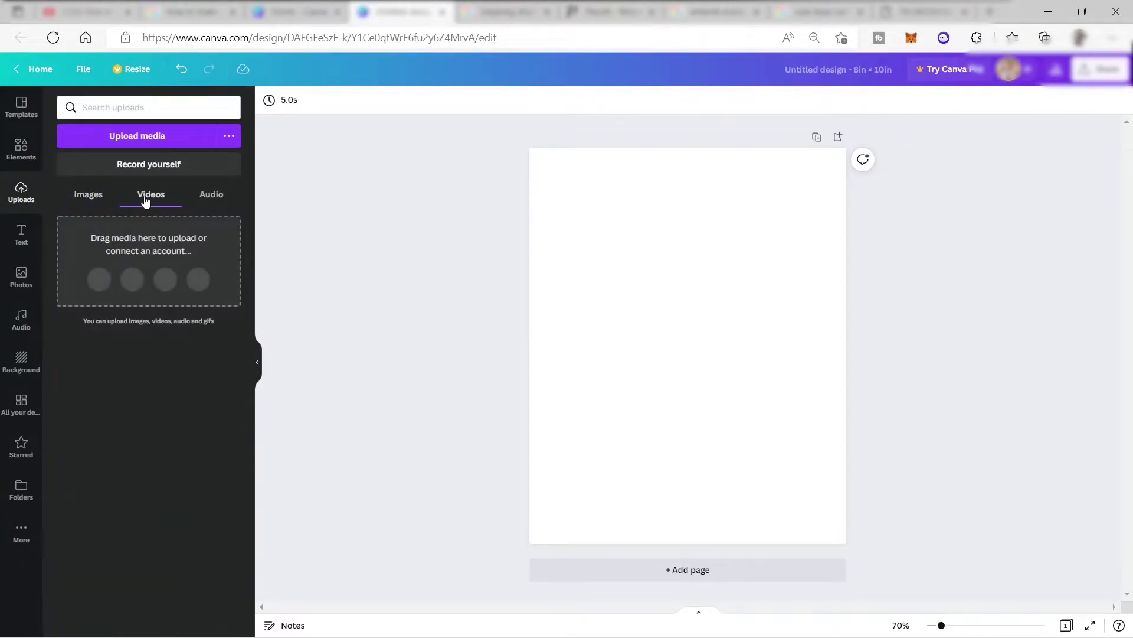
pyautogui.click(210, 201)
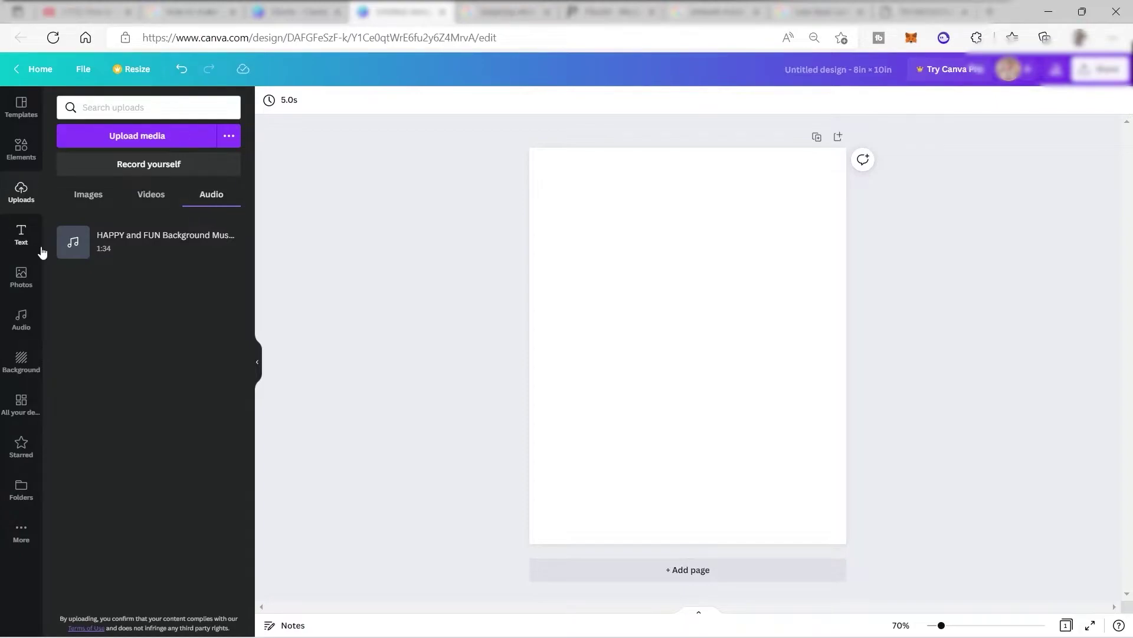
pyautogui.click(20, 232)
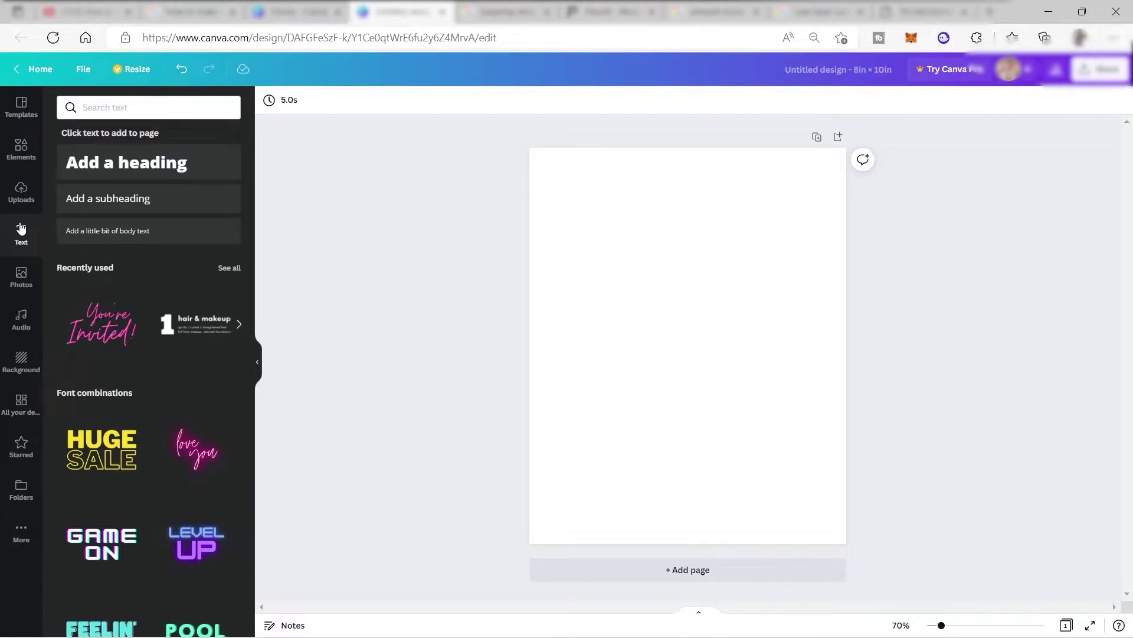
pyautogui.click(20, 153)
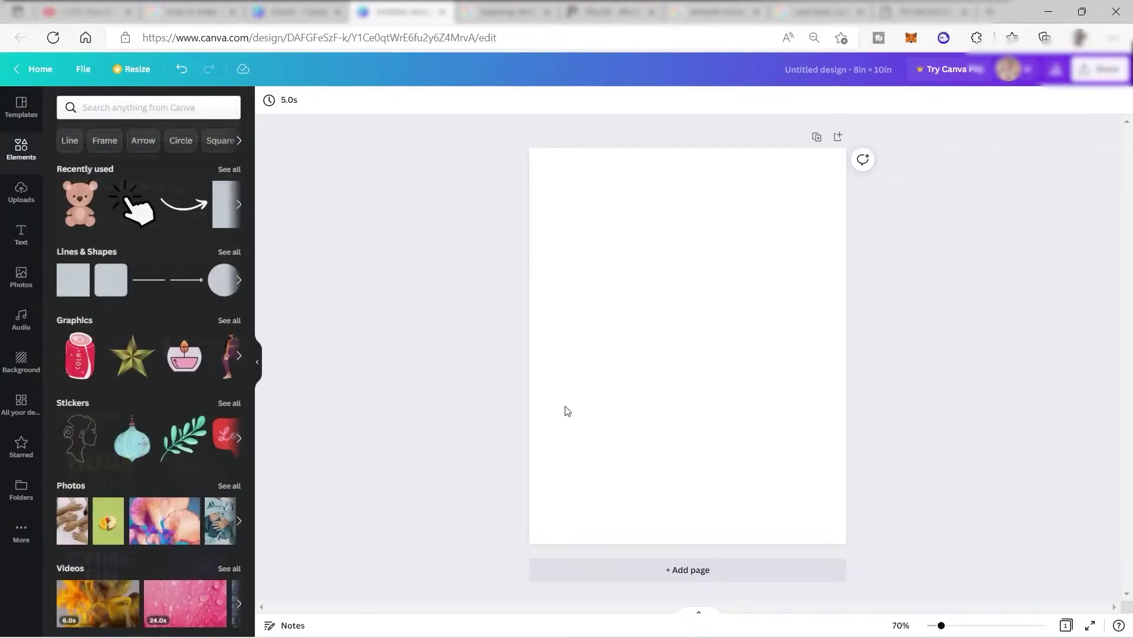
pyautogui.click(20, 234)
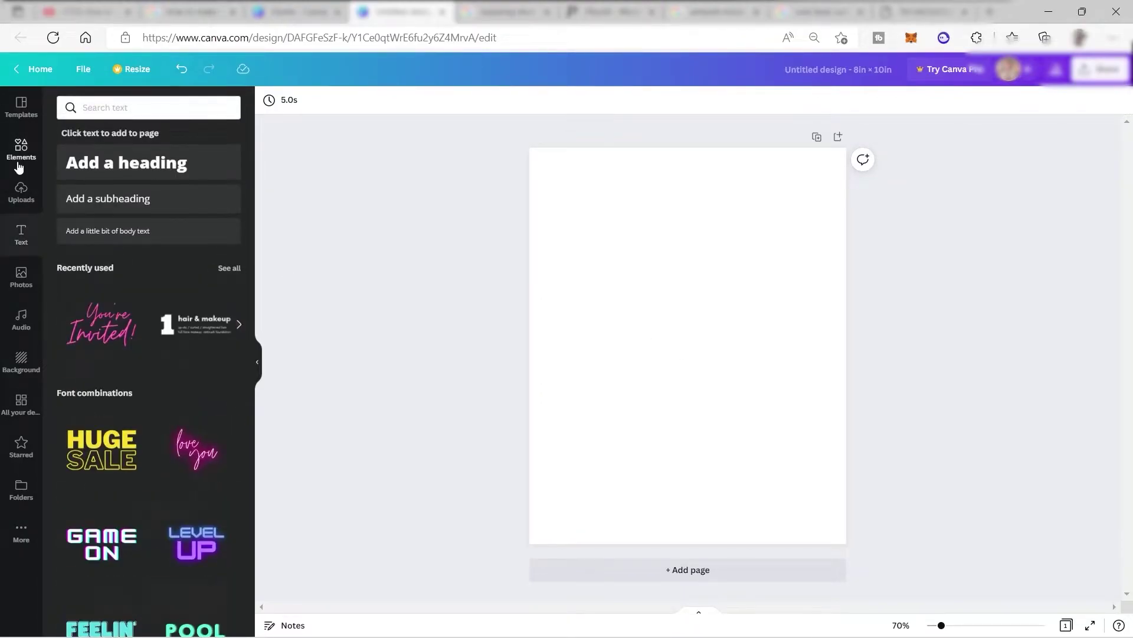
# Search the graphics elements for "cute bear" and try out the sitting pink bear on the blank page.
pyautogui.click(19, 166)
pyautogui.click(128, 109)
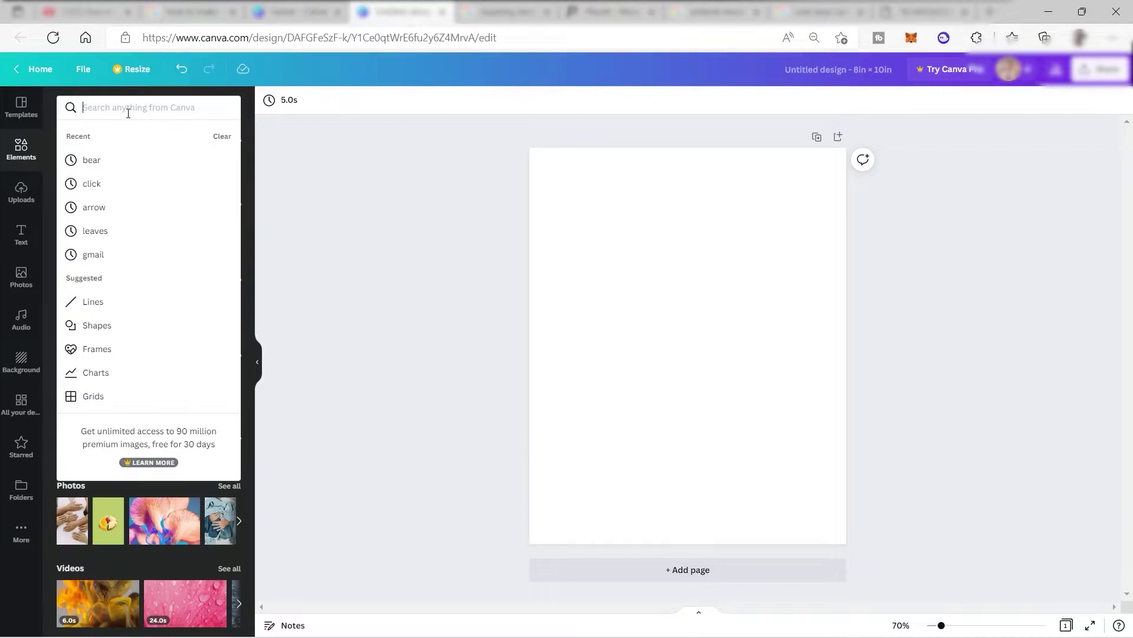
pyautogui.write('Cu')
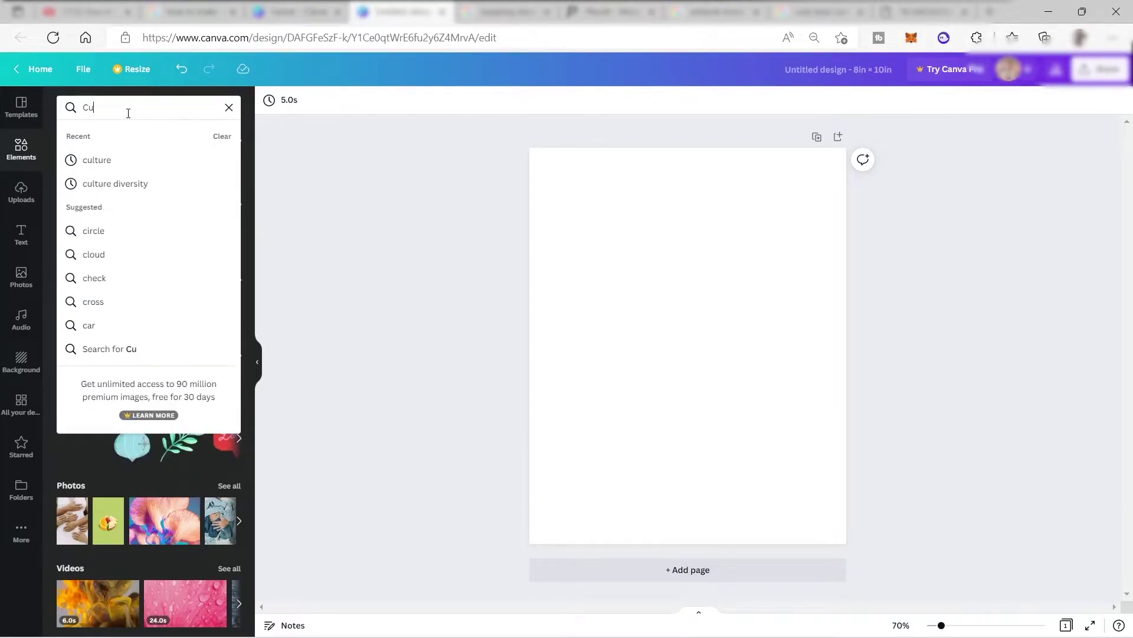
pyautogui.write('te bear')
pyautogui.click(101, 159)
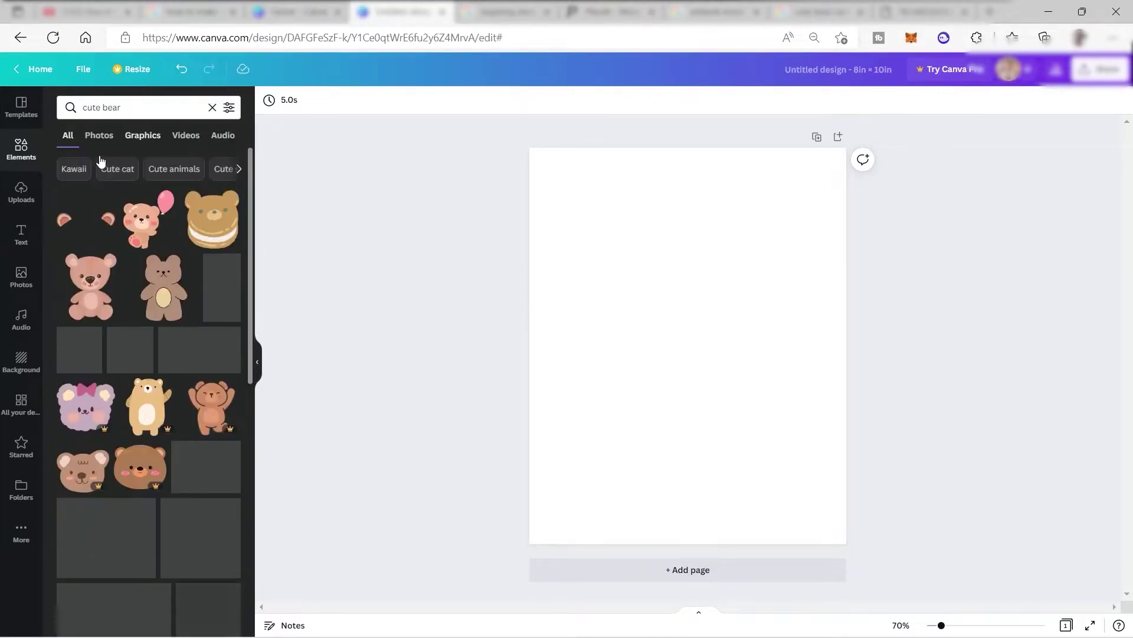
pyautogui.click(143, 137)
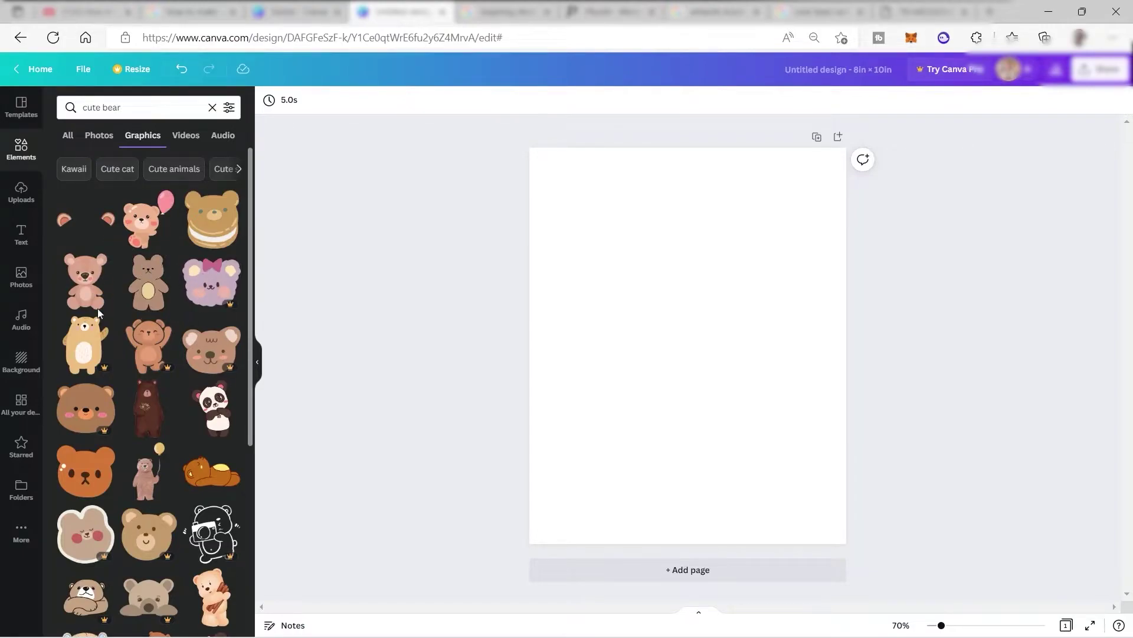
pyautogui.moveTo(99, 291); pyautogui.dragTo(673, 285)
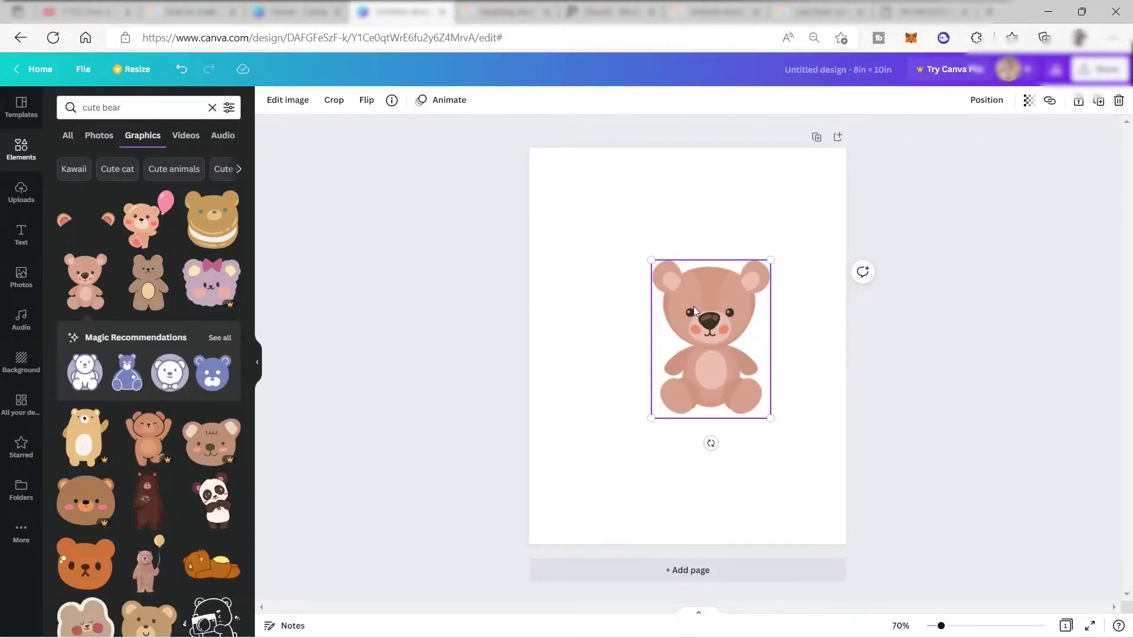
pyautogui.press('Delete')
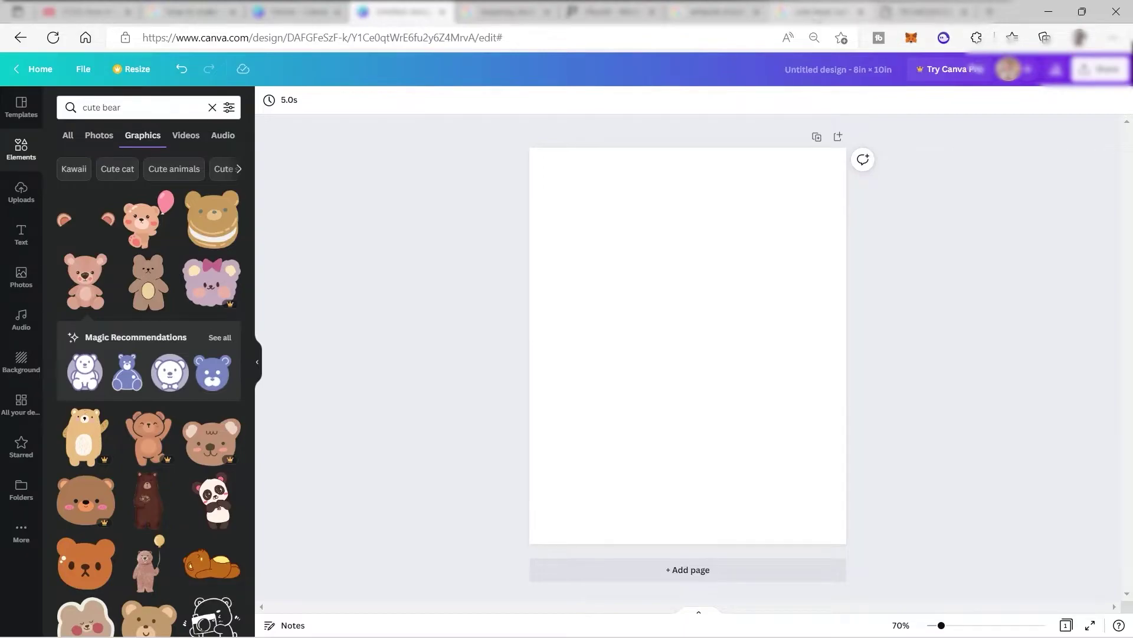
# Switch to the Google Images results for "cute bear cartoon png" and check the Transparent colour filter.
pyautogui.click(818, 11)
pyautogui.scroll(3, 642, 232)
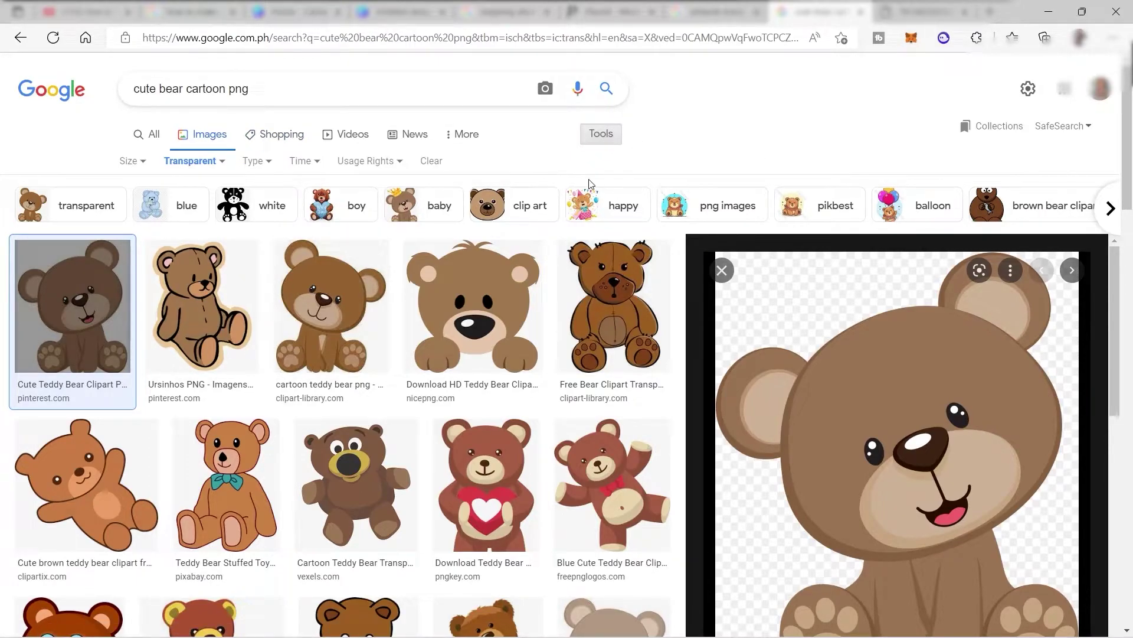
pyautogui.click(218, 162)
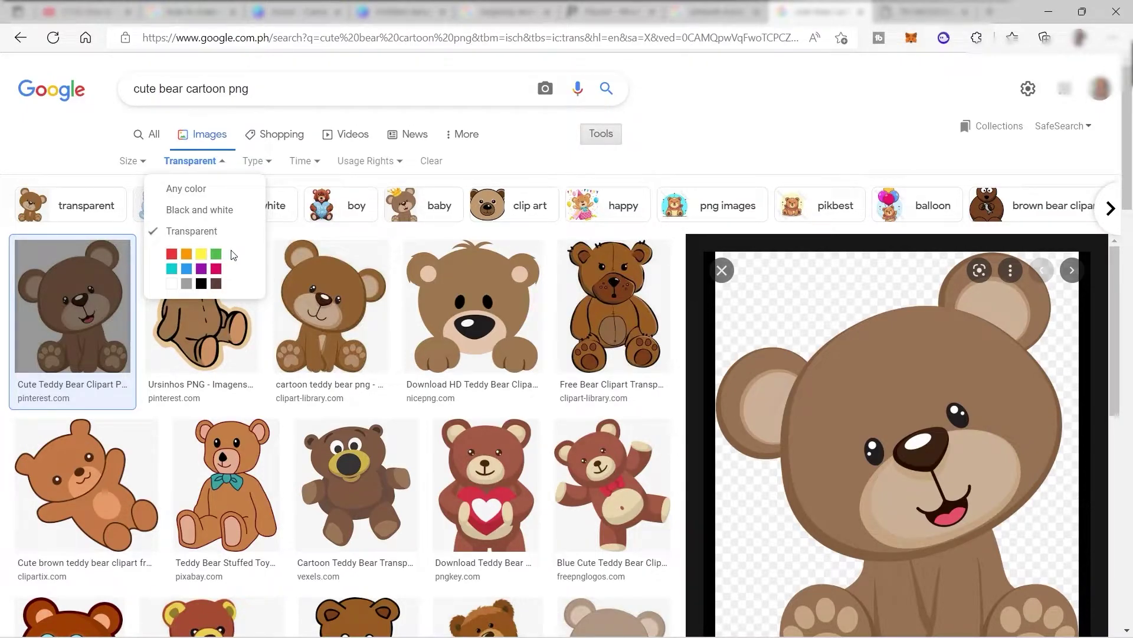
pyautogui.click(732, 144)
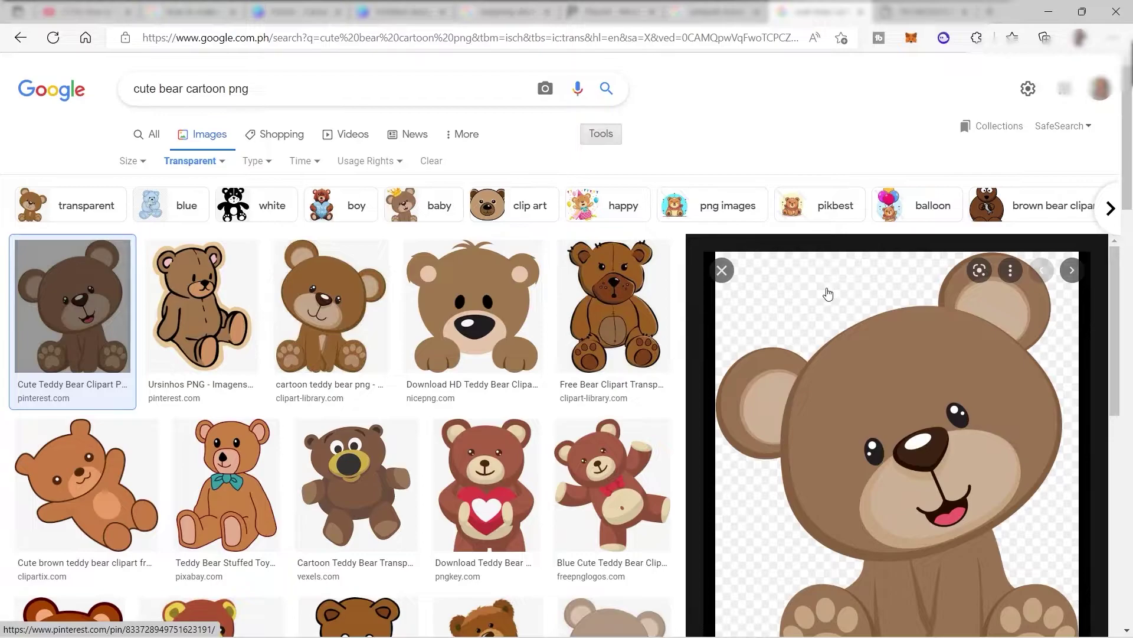
# Open the transparent brown sitting teddy bear image at full size in its own tab and save it as a PNG file.
pyautogui.rightClick(855, 328)
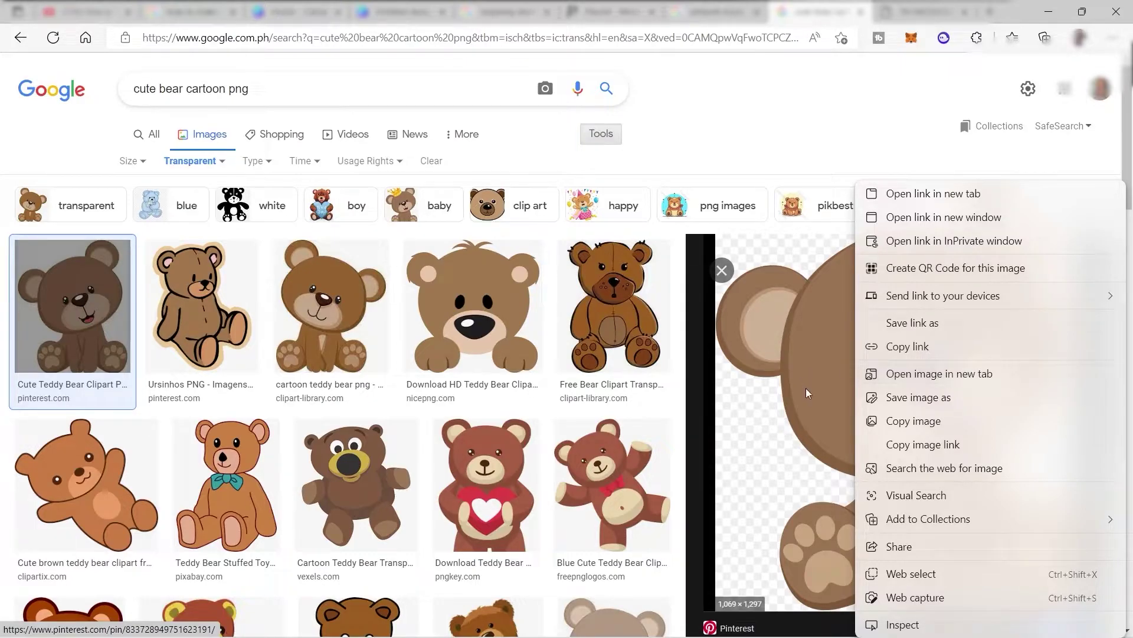
pyautogui.click(885, 17)
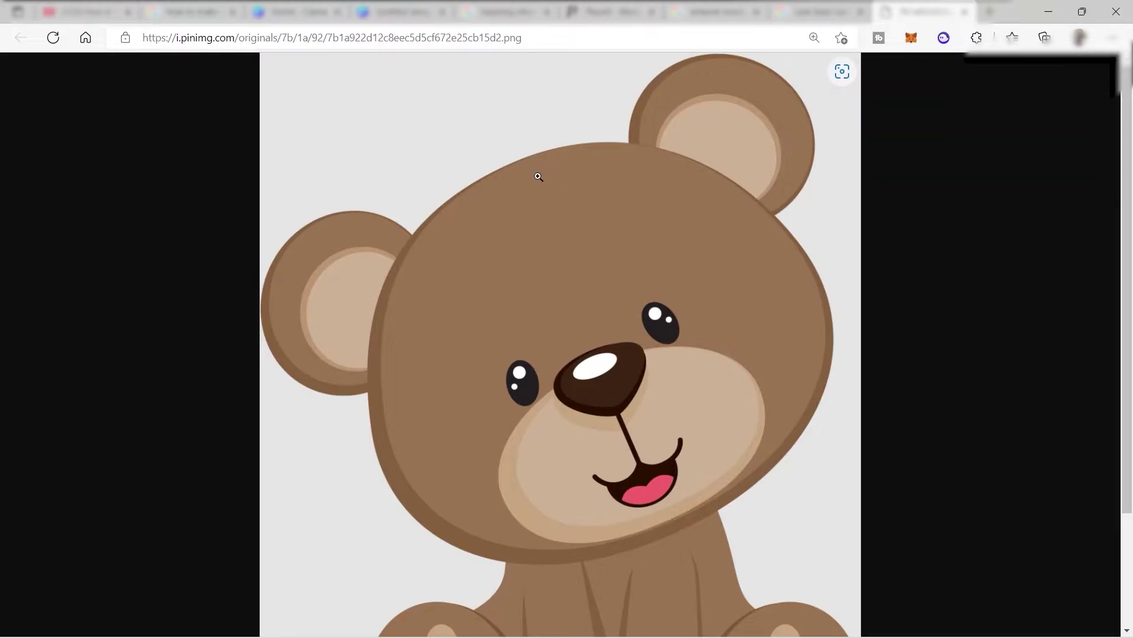
pyautogui.scroll(-3, 597, 243)
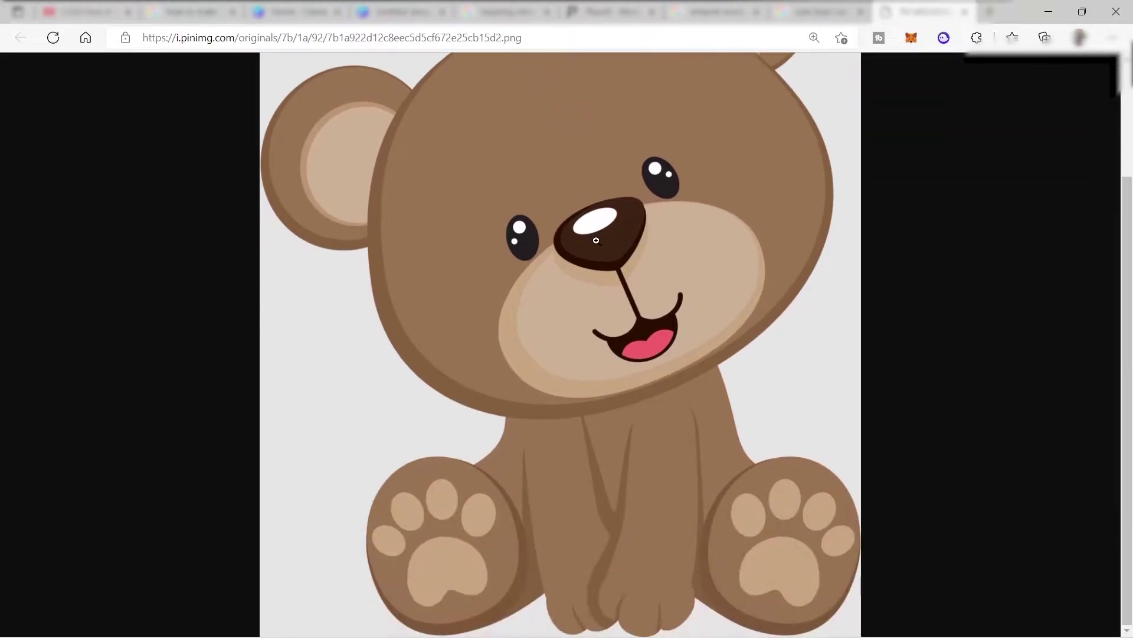
pyautogui.scroll(3, 597, 241)
pyautogui.rightClick(594, 239)
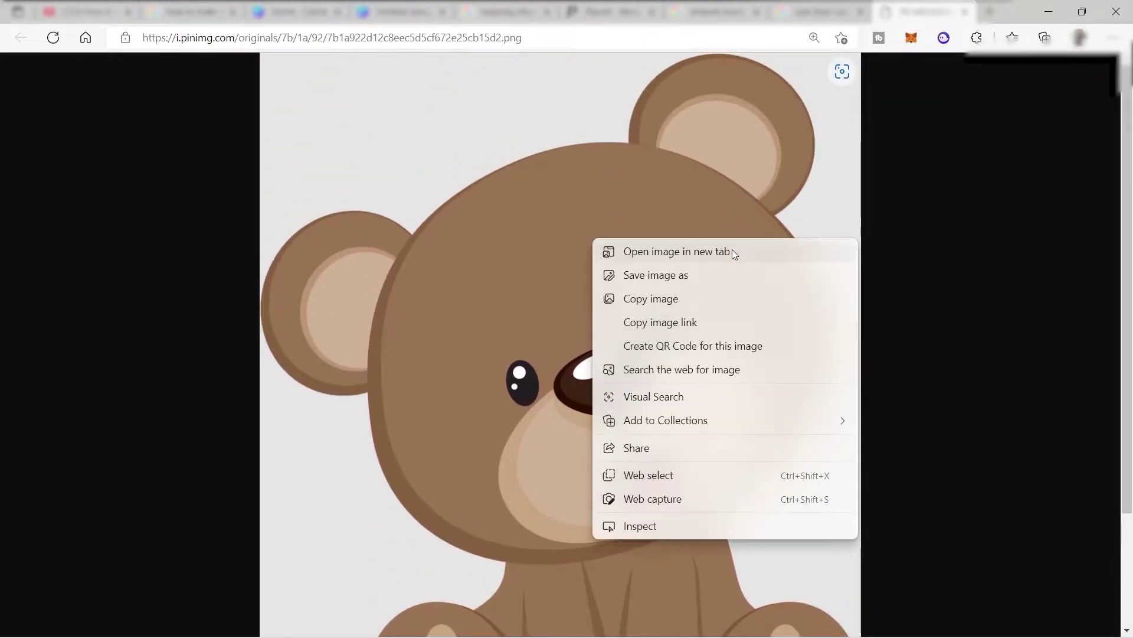
pyautogui.click(661, 278)
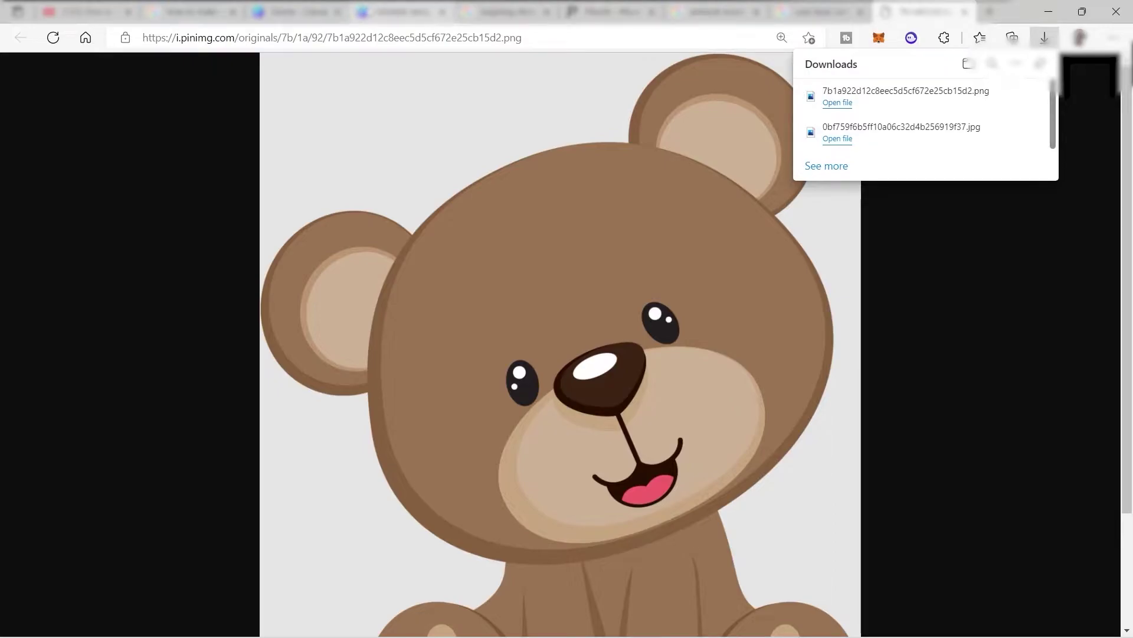
# Switch back to the Canva design and upload the saved brown bear PNG to the media uploads.
pyautogui.click(399, 12)
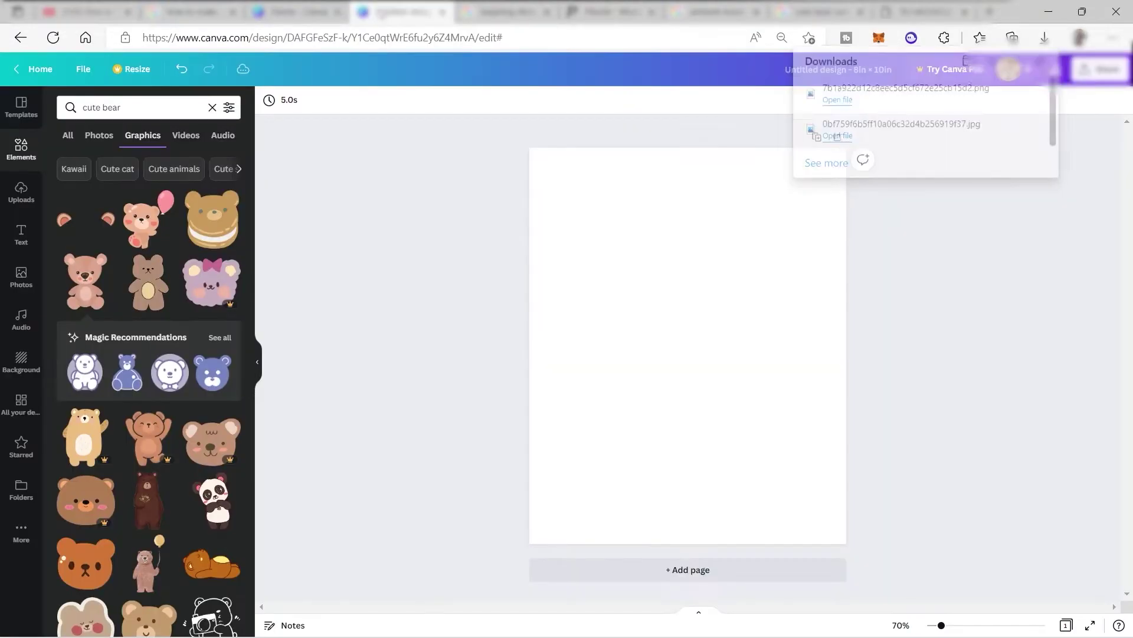
pyautogui.click(22, 197)
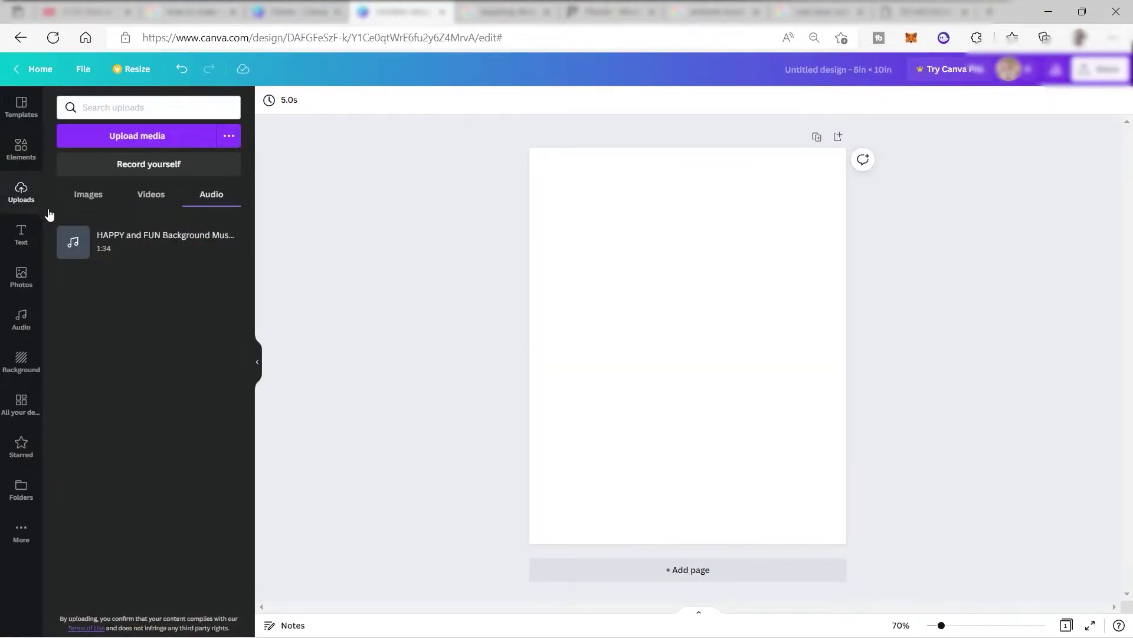
pyautogui.click(137, 136)
pyautogui.doubleClick(171, 127)
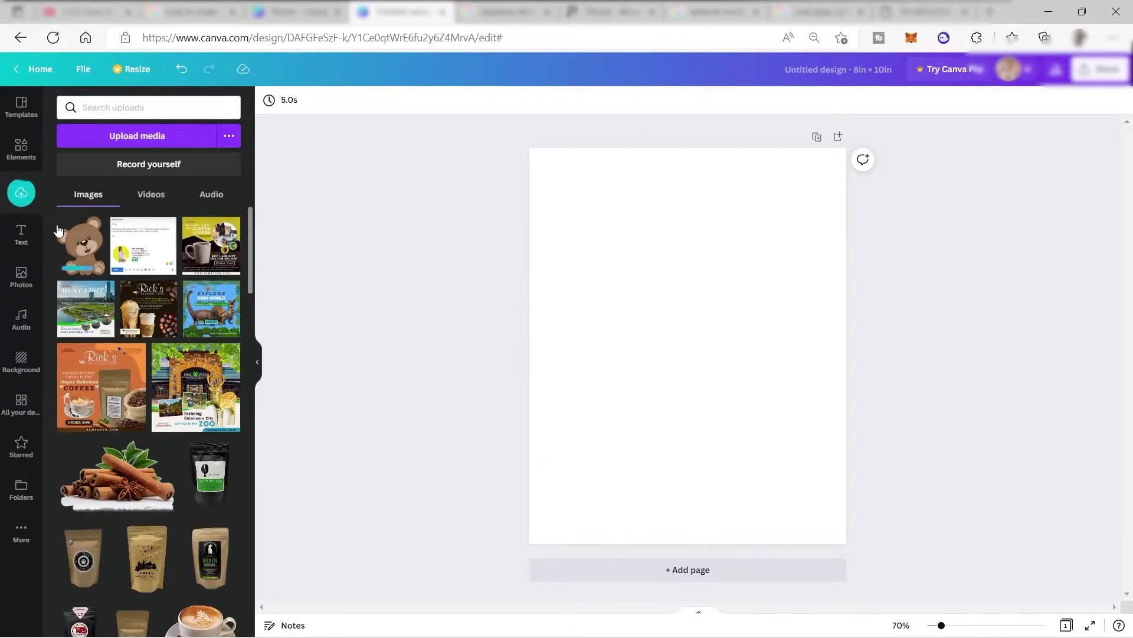
# Place the uploaded bear on the page, shrink it to under half the page width and centre it in the lower half.
pyautogui.moveTo(81, 247); pyautogui.dragTo(661, 291)
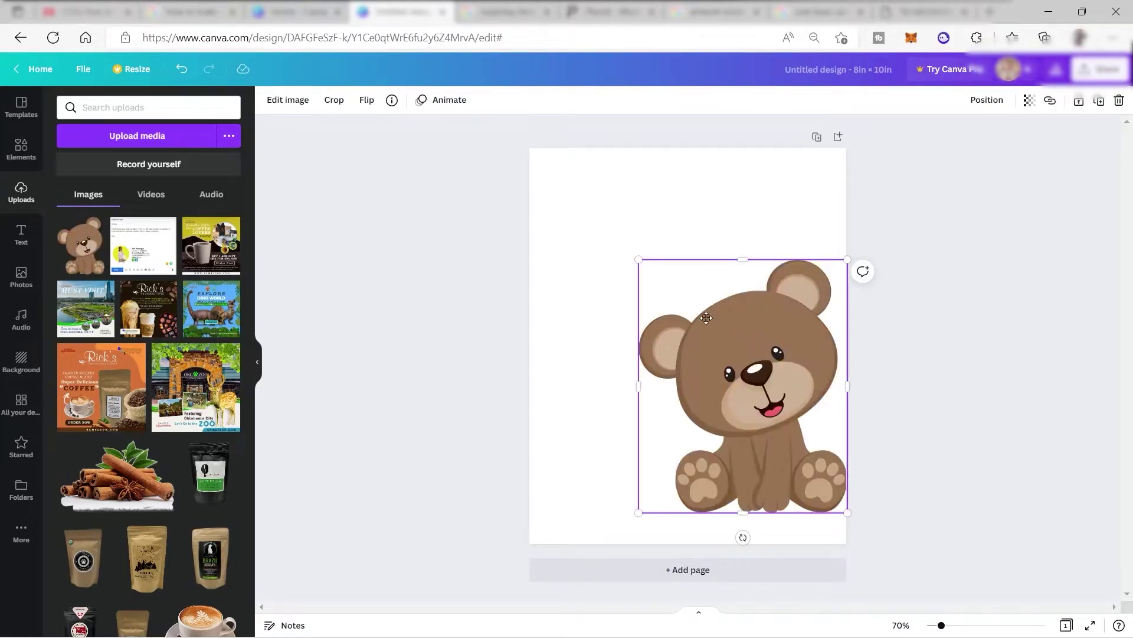
pyautogui.moveTo(743, 326); pyautogui.dragTo(685, 287)
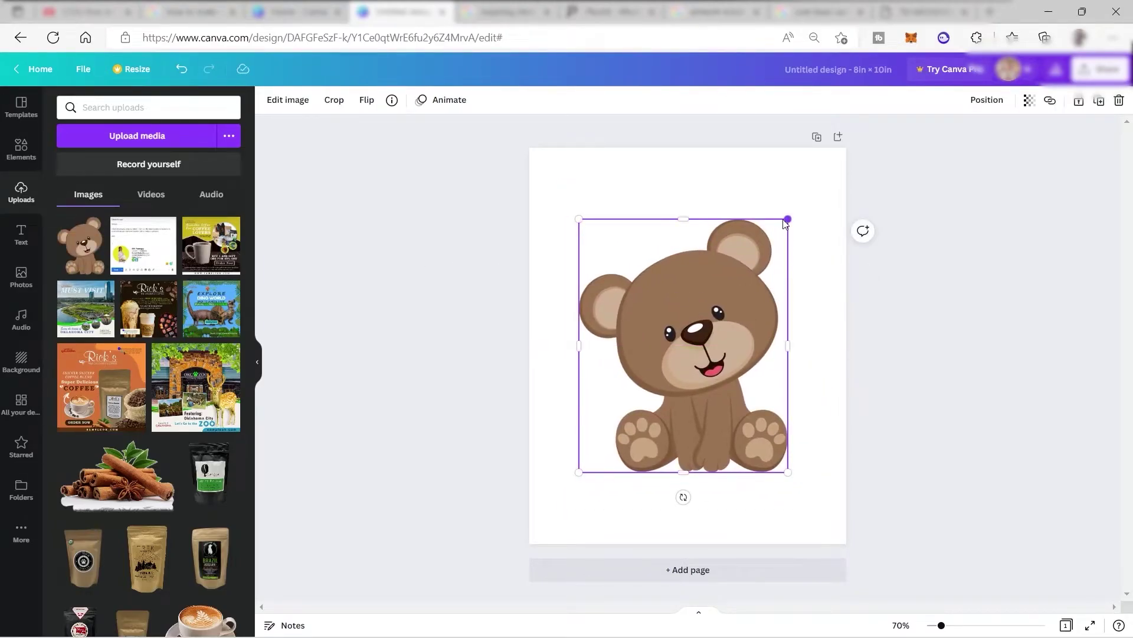
pyautogui.moveTo(788, 471); pyautogui.dragTo(734, 395)
pyautogui.moveTo(692, 319); pyautogui.dragTo(703, 384)
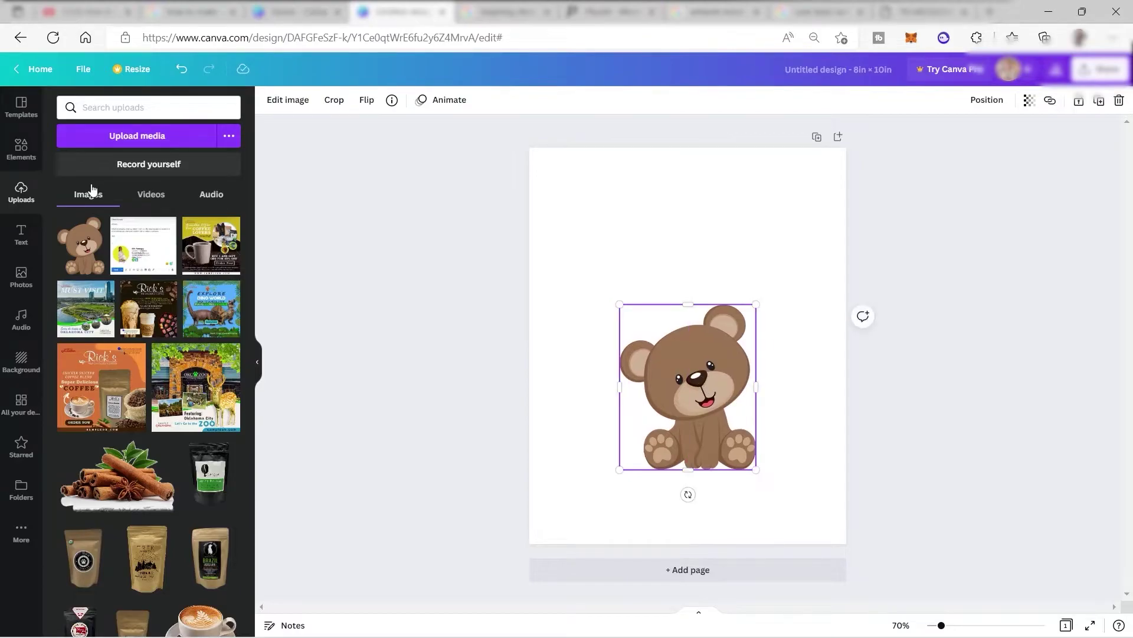
# Replace the elements search with "floral" and look through the graphics for a flower arrangement.
pyautogui.click(26, 146)
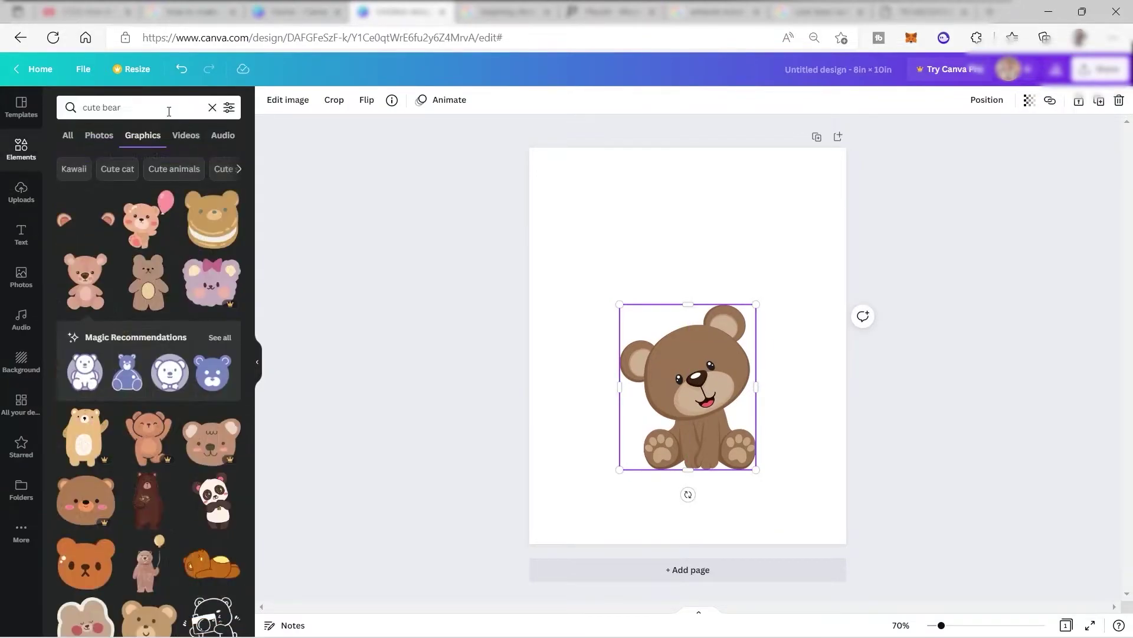
pyautogui.click(213, 110)
pyautogui.click(213, 108)
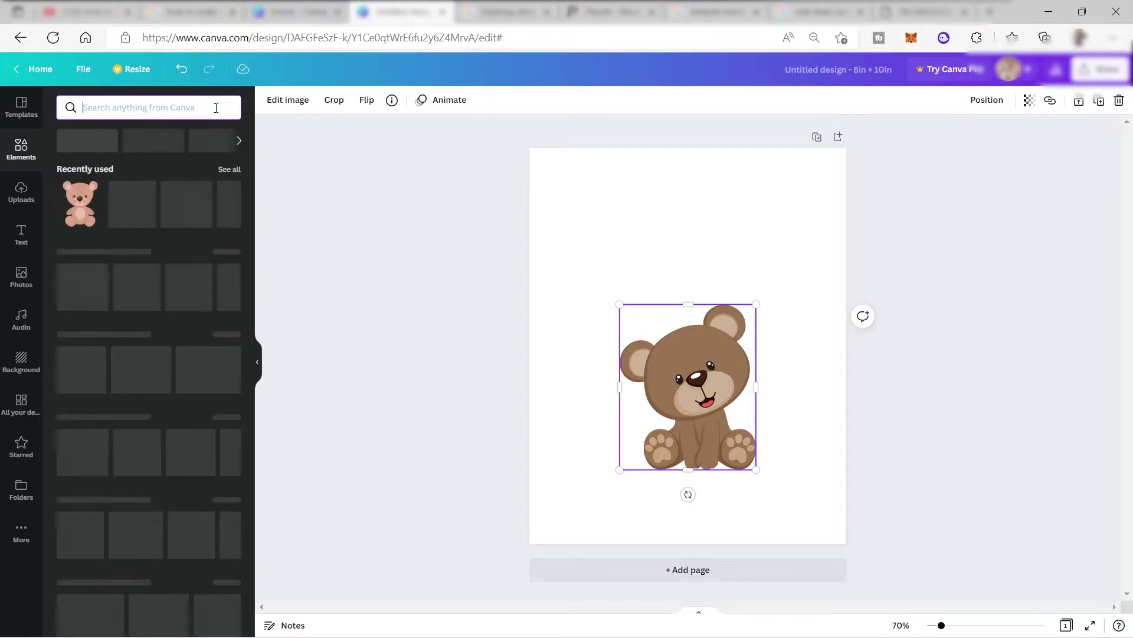
pyautogui.write('floral')
pyautogui.press('Return')
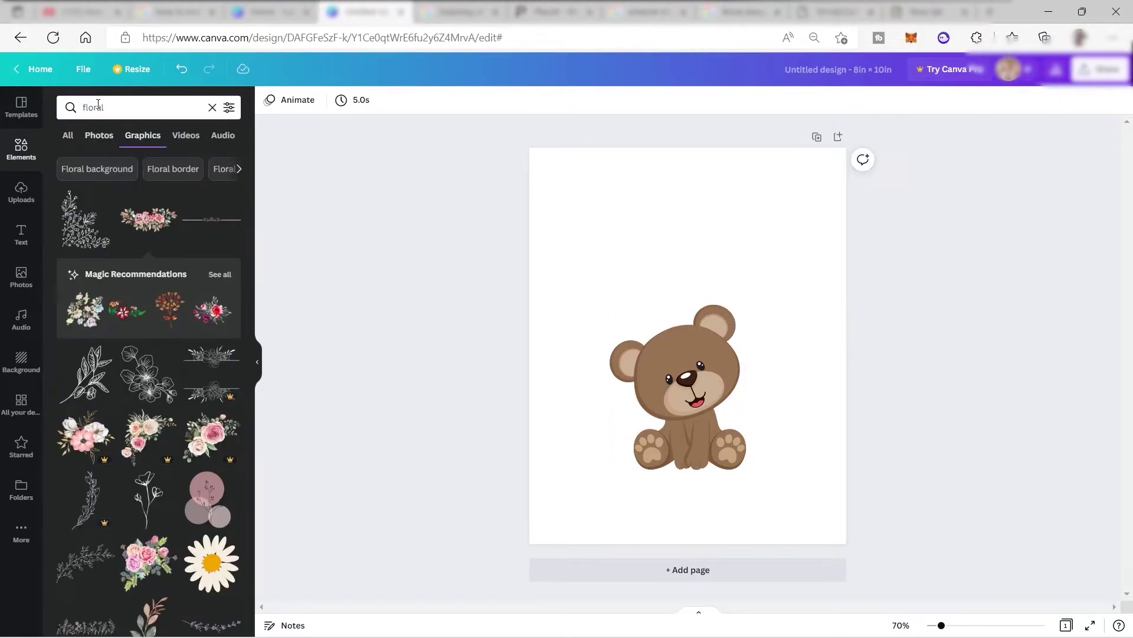
pyautogui.scroll(-5, 147, 313)
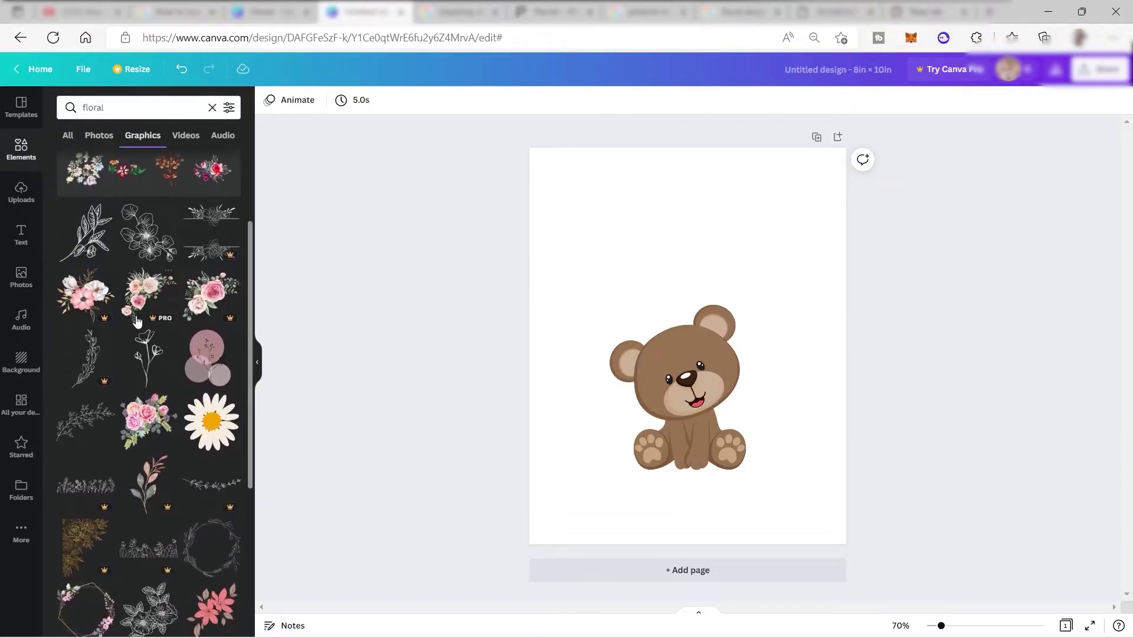
pyautogui.scroll(-2, 156, 321)
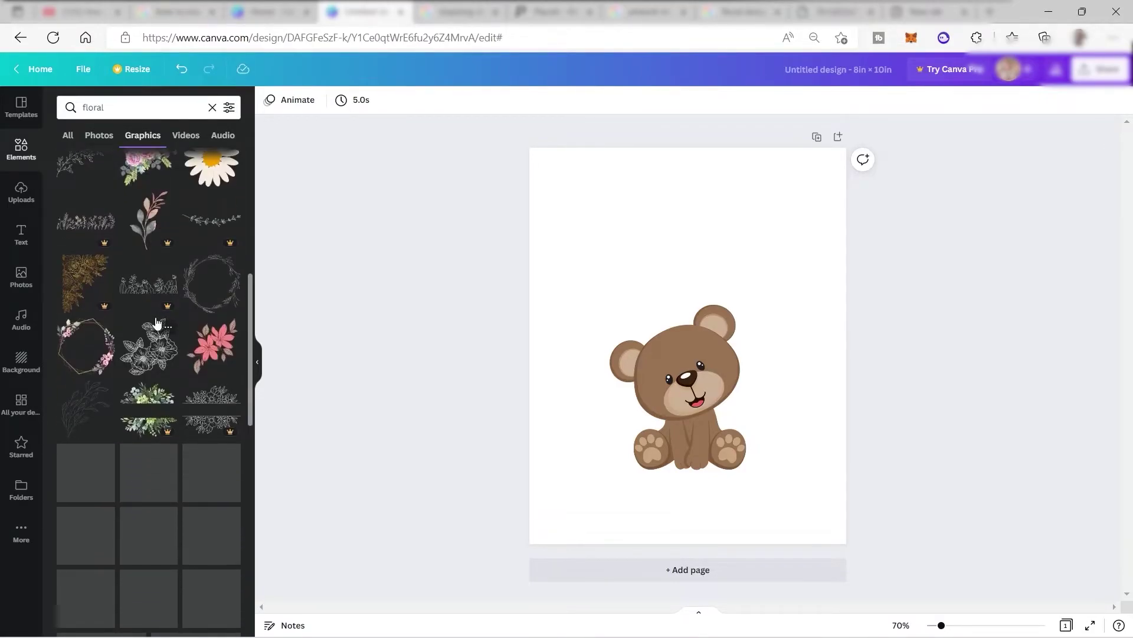
pyautogui.scroll(-3, 157, 322)
pyautogui.scroll(3, 172, 331)
pyautogui.scroll(-4, 172, 324)
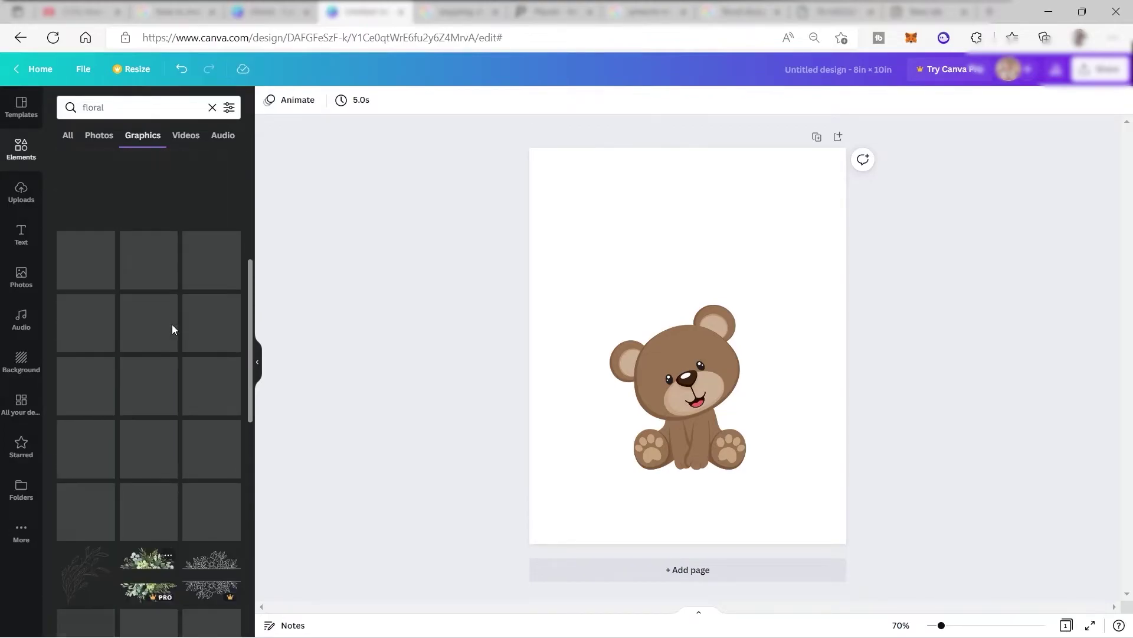
pyautogui.scroll(4, 172, 324)
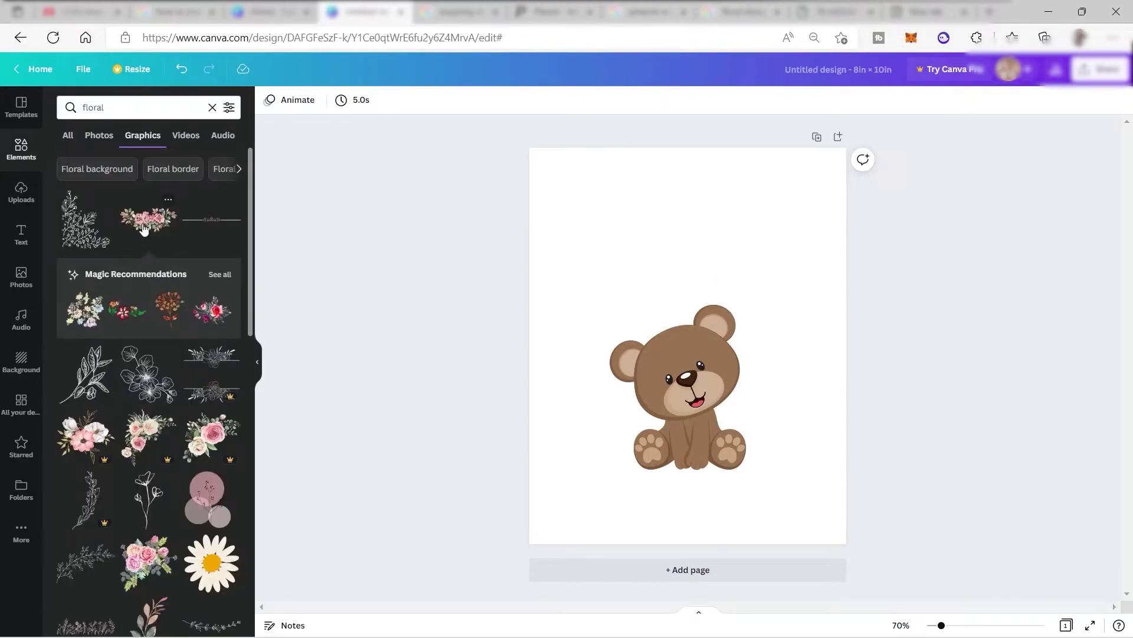
# Add the horizontal pink rose arrangement and resize it to spread across the bear's feet, slightly wider than the bear.
pyautogui.moveTo(143, 229); pyautogui.dragTo(579, 389)
pyautogui.moveTo(699, 388); pyautogui.dragTo(710, 446)
pyautogui.moveTo(572, 414); pyautogui.dragTo(612, 435)
pyautogui.moveTo(743, 469); pyautogui.dragTo(712, 464)
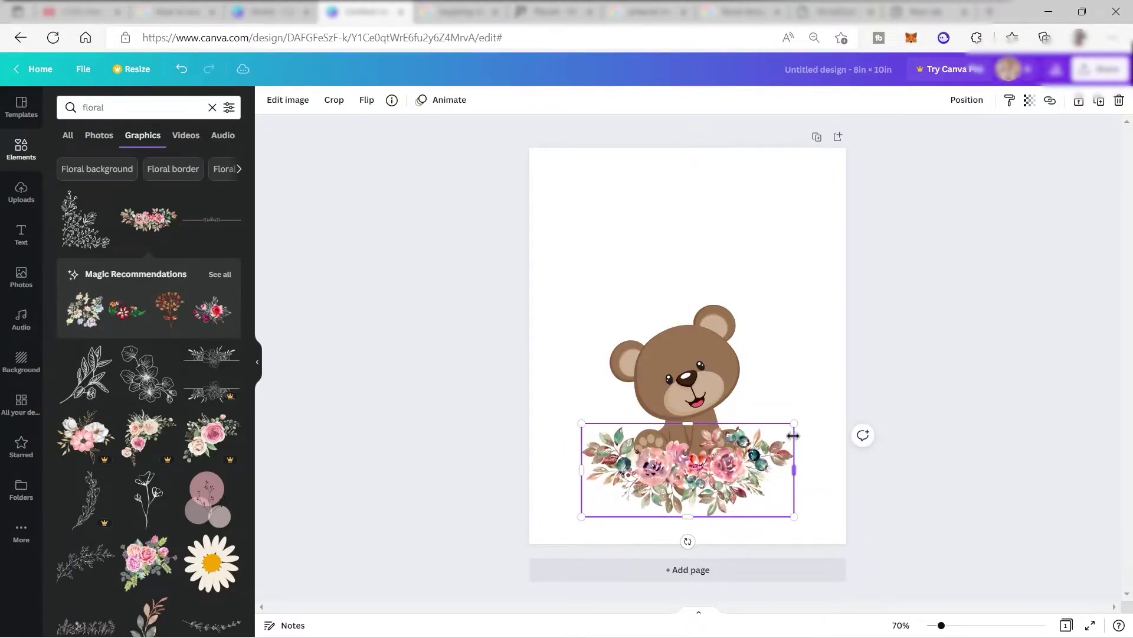
# Send the rose arrangement backward behind the bear and nudge it slightly to the right.
pyautogui.rightClick(752, 461)
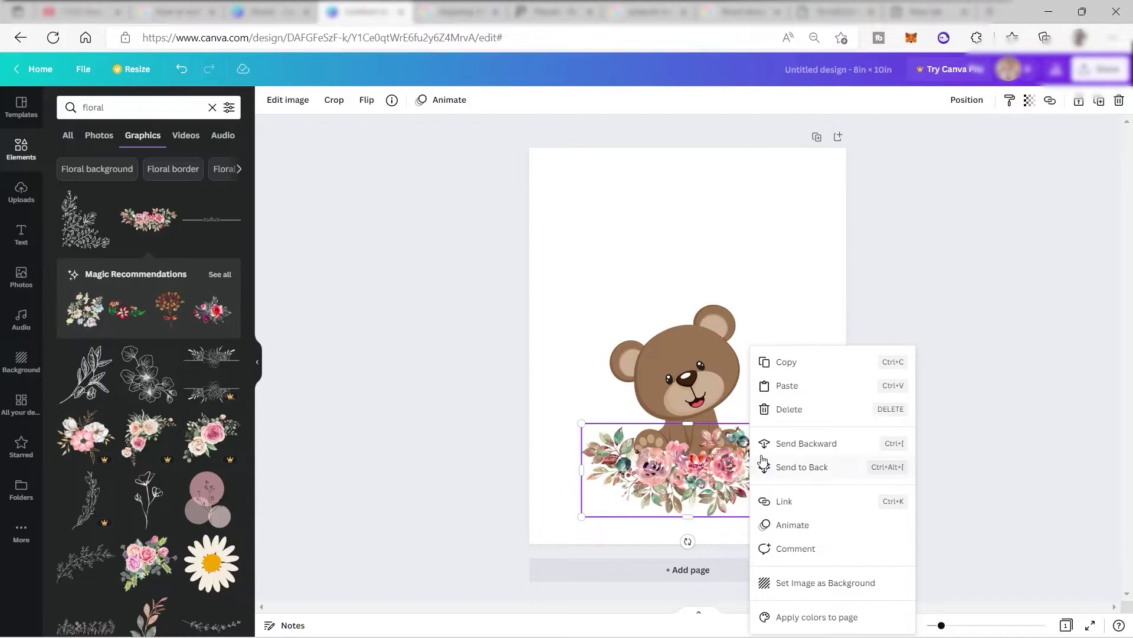
pyautogui.click(806, 449)
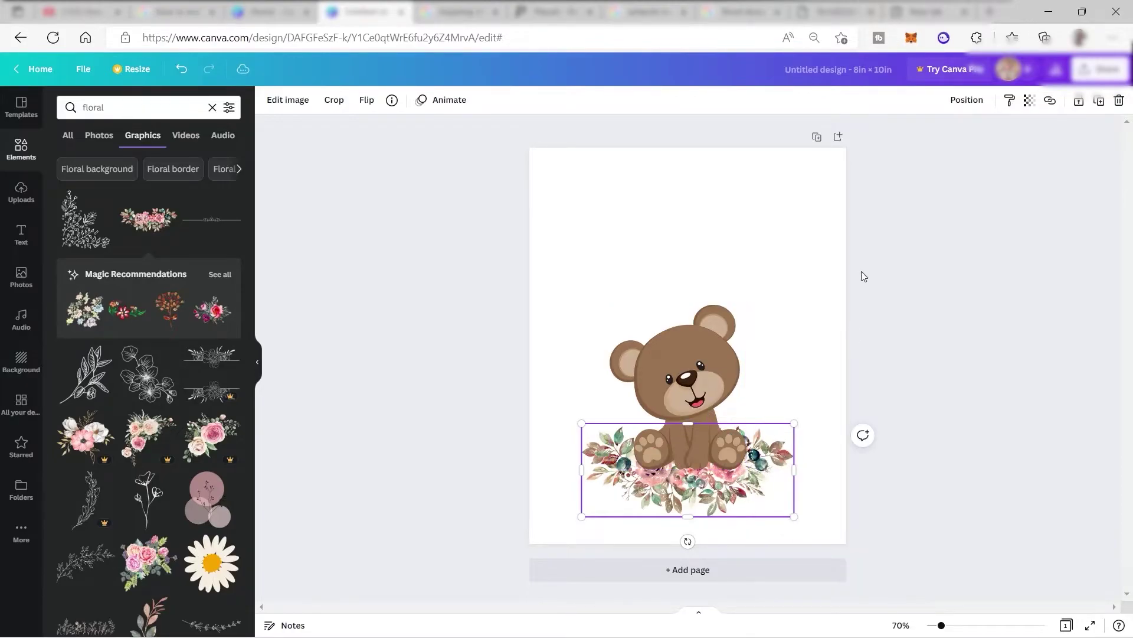
pyautogui.click(796, 387)
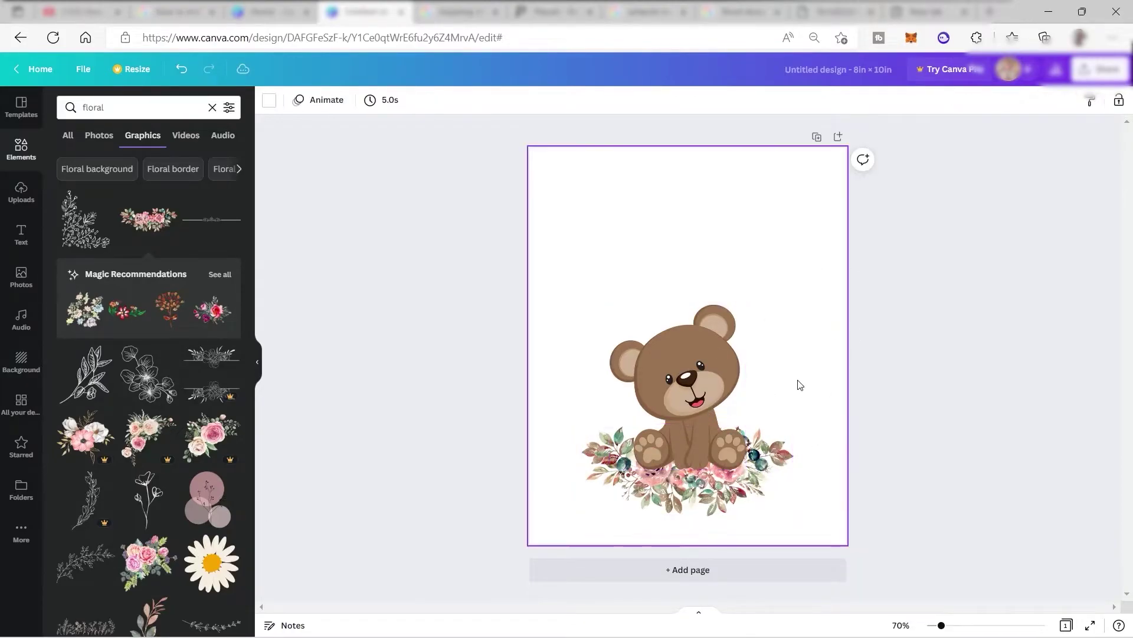
pyautogui.moveTo(789, 455); pyautogui.dragTo(793, 455)
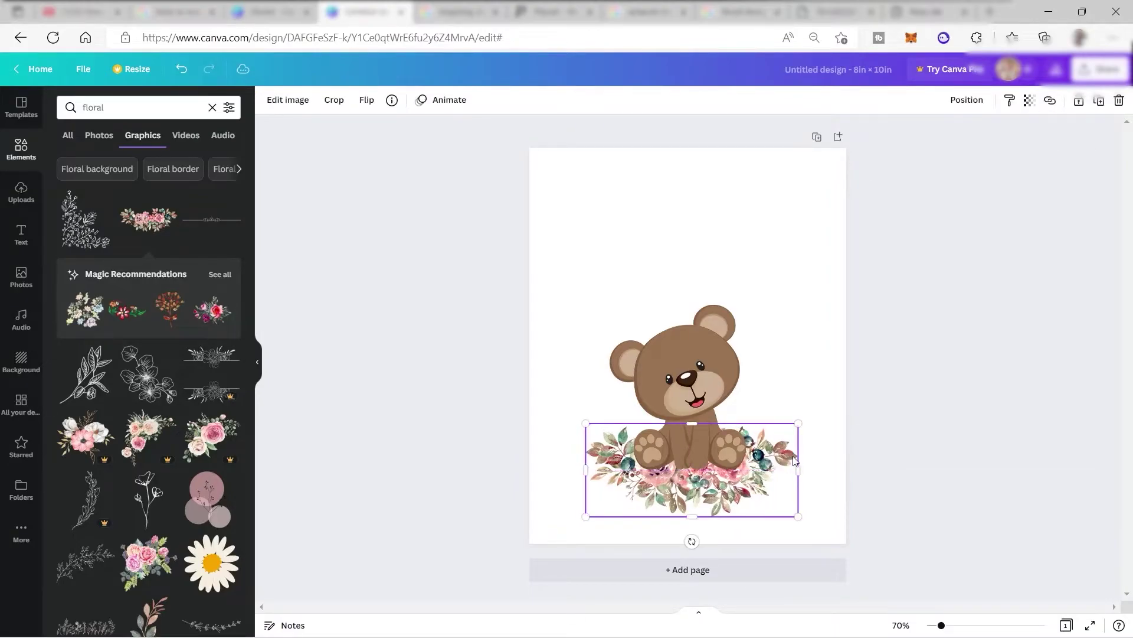
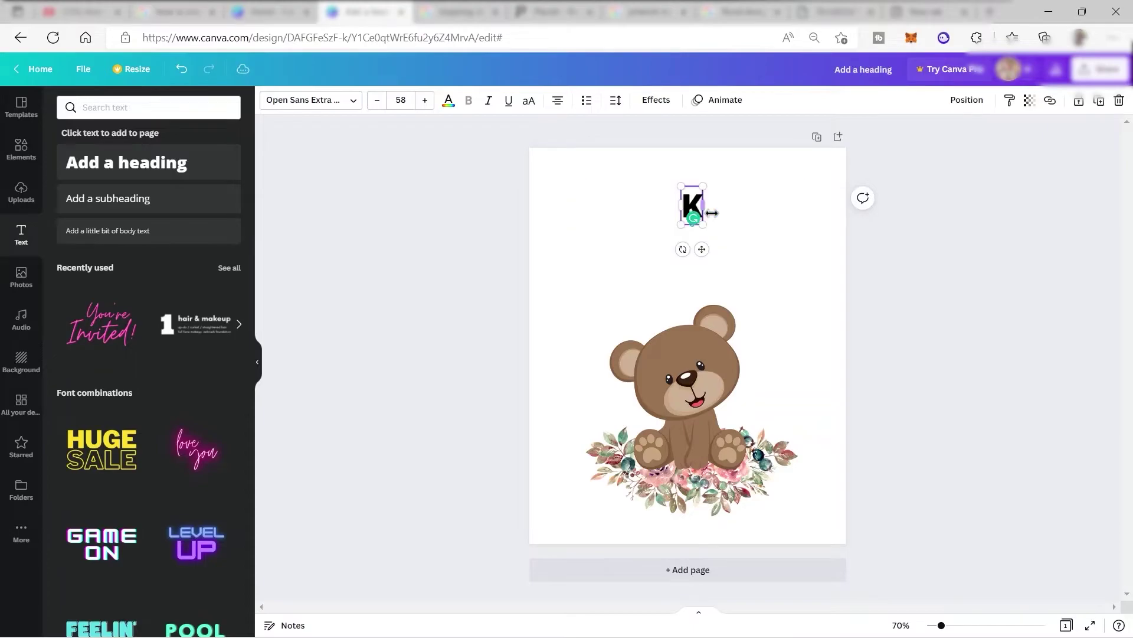
# Enter the two-line heading "Keep Moving. You Can Do it!" above the bear and set its second line in Pony Club.
pyautogui.write('eep')
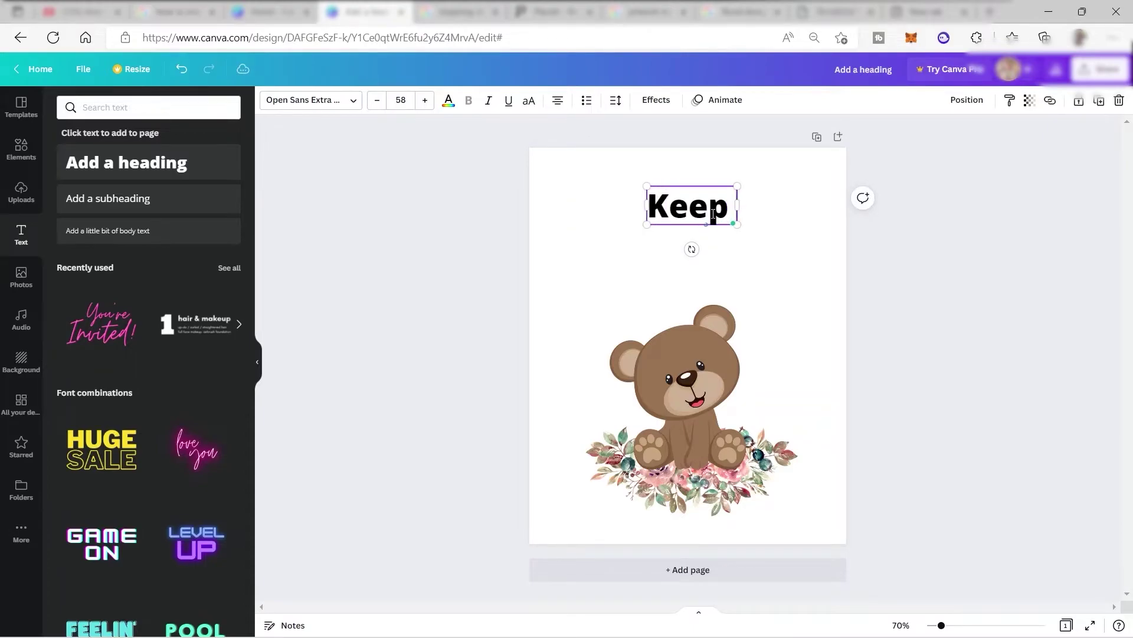
pyautogui.write(' Moving. You Can Do it!')
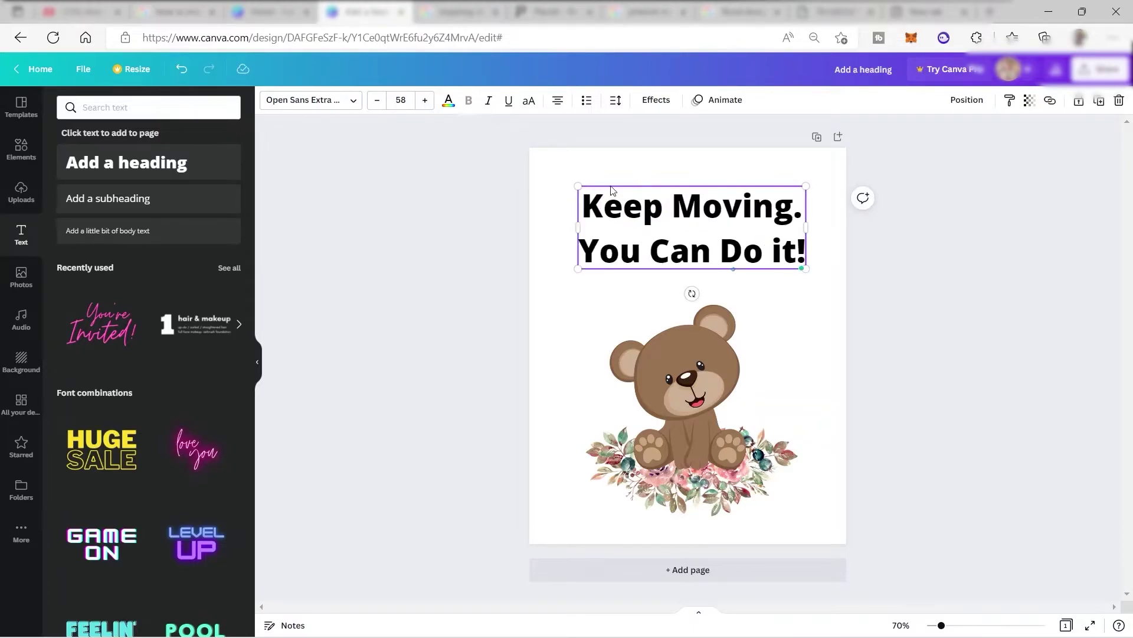
pyautogui.click(356, 105)
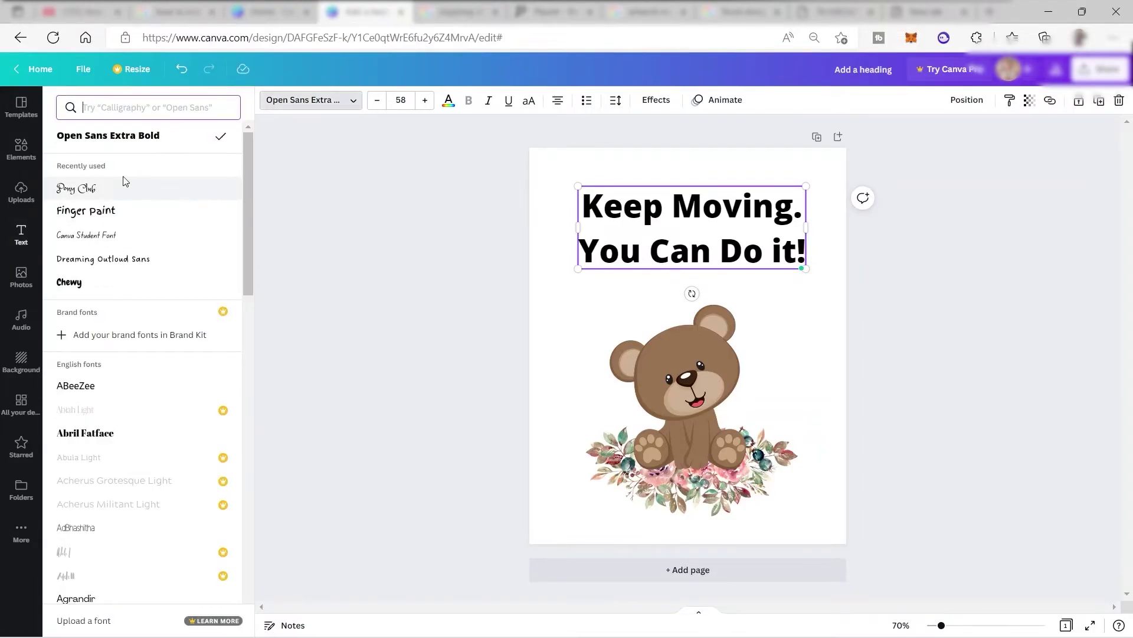
pyautogui.click(103, 190)
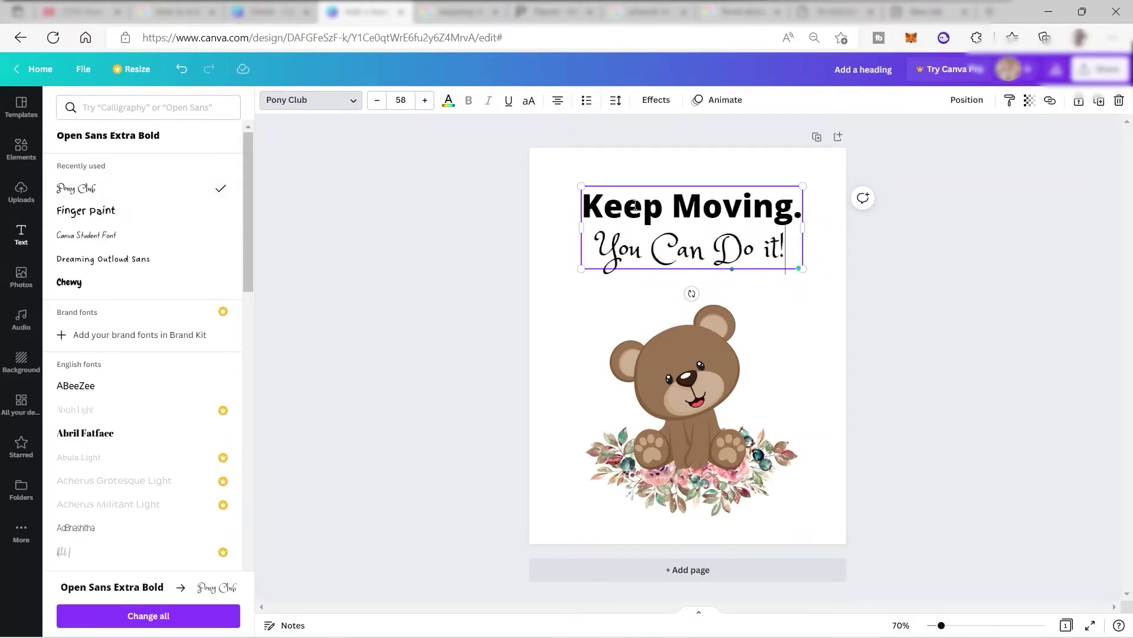
# Try Finger Paint on the line "Keep Moving.", settle on Dreaming Outloud Sans, and place the heading slightly lower.
pyautogui.click(790, 208)
pyautogui.moveTo(803, 208); pyautogui.dragTo(259, 179)
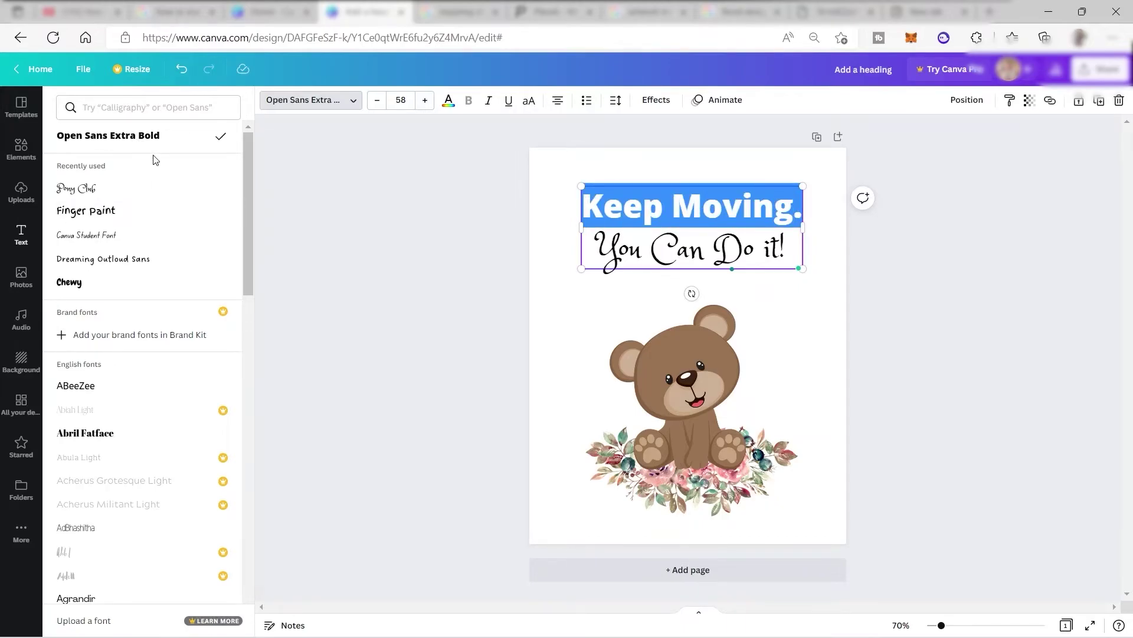
pyautogui.click(125, 214)
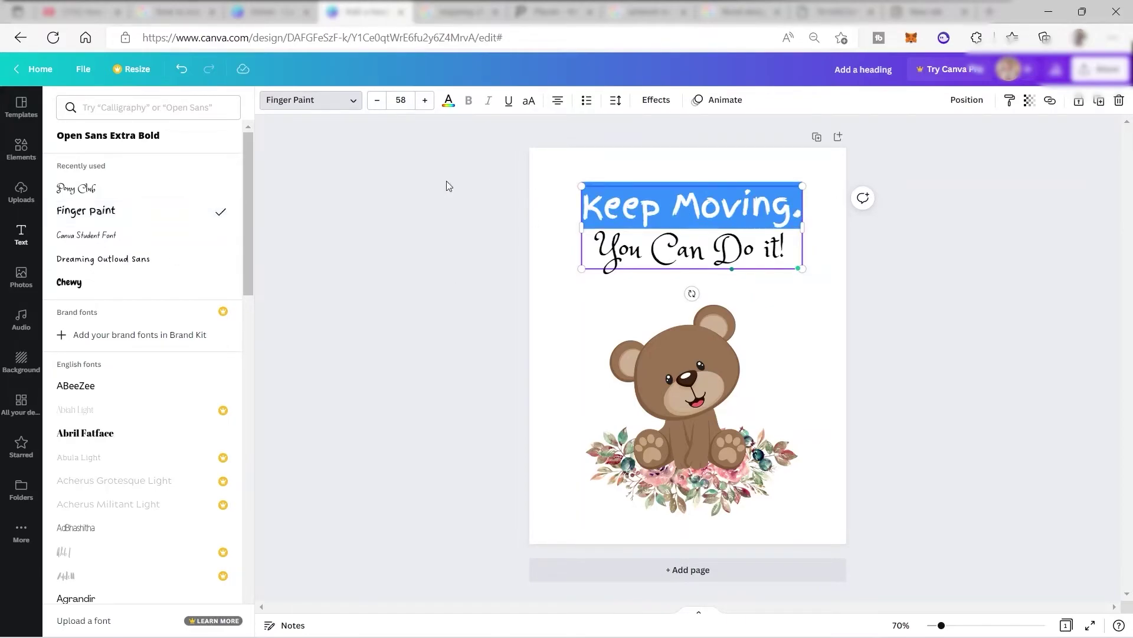
pyautogui.click(104, 258)
pyautogui.click(741, 231)
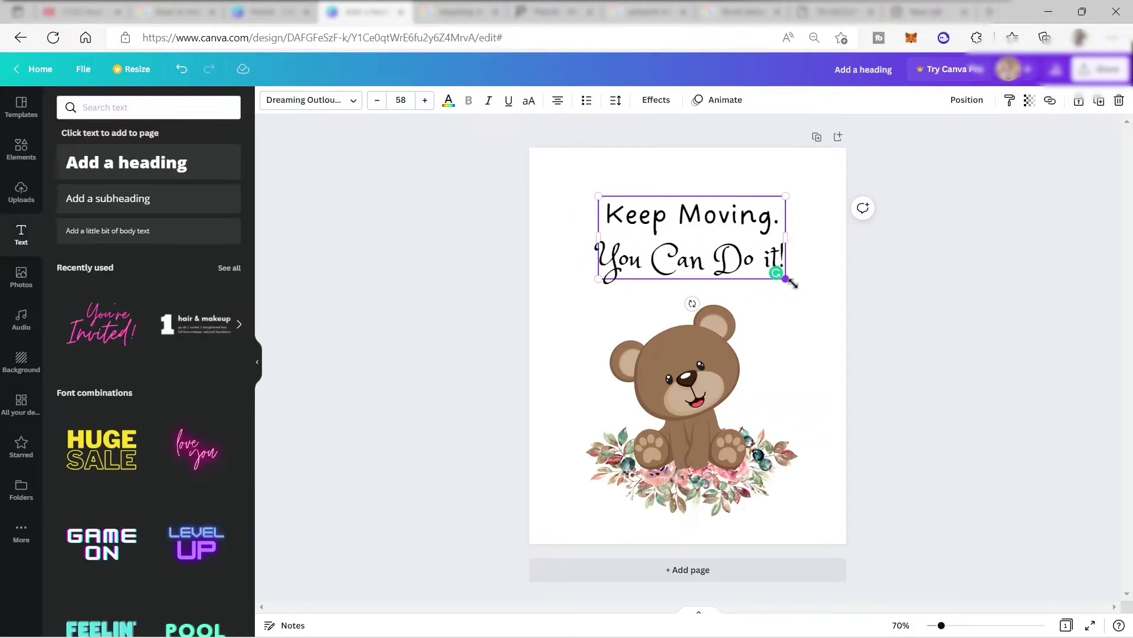
# Enlarge the heading text box to font size 64.1, keeping it centred above the bear, and deselect it.
pyautogui.moveTo(787, 278); pyautogui.dragTo(792, 281)
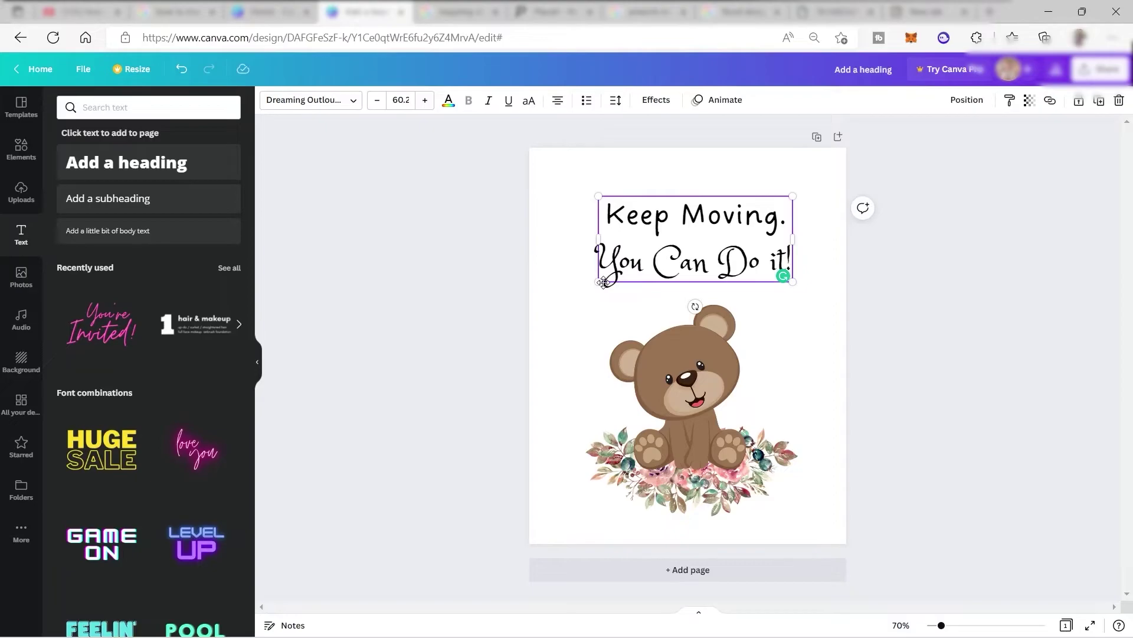
pyautogui.moveTo(598, 283); pyautogui.dragTo(585, 288)
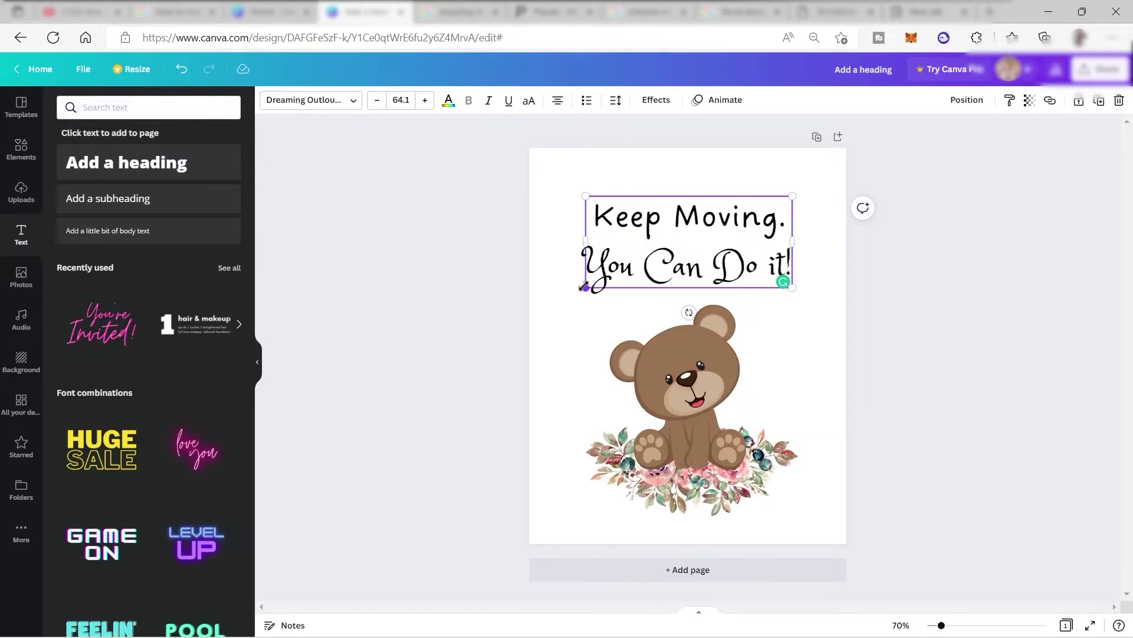
pyautogui.click(692, 138)
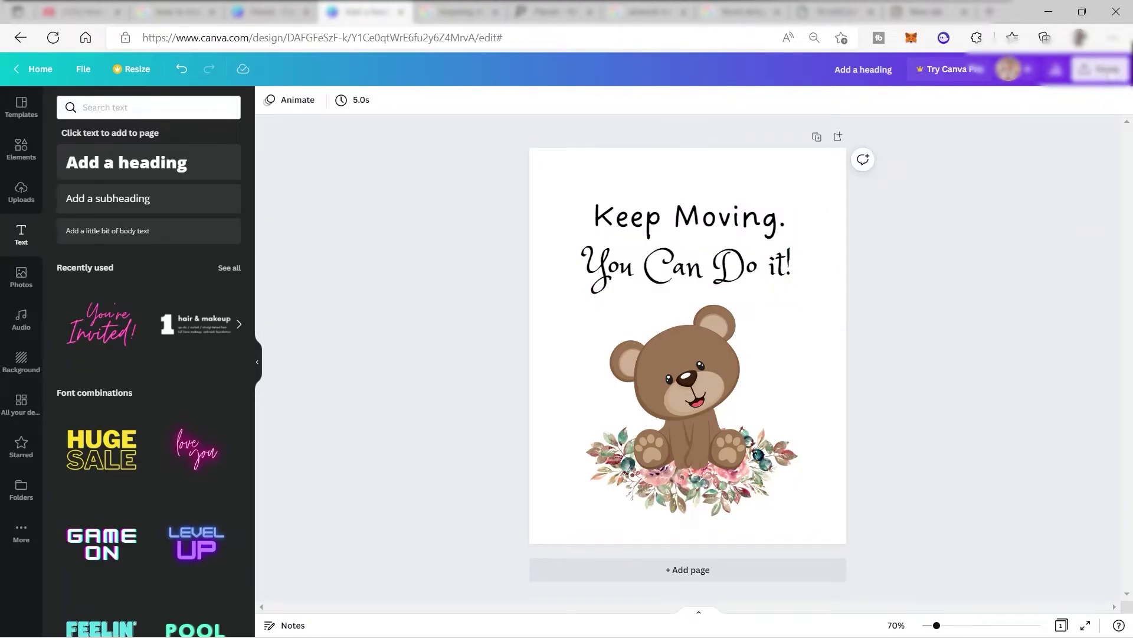
# Download the finished bear design as a PDF Print file.
pyautogui.click(1102, 70)
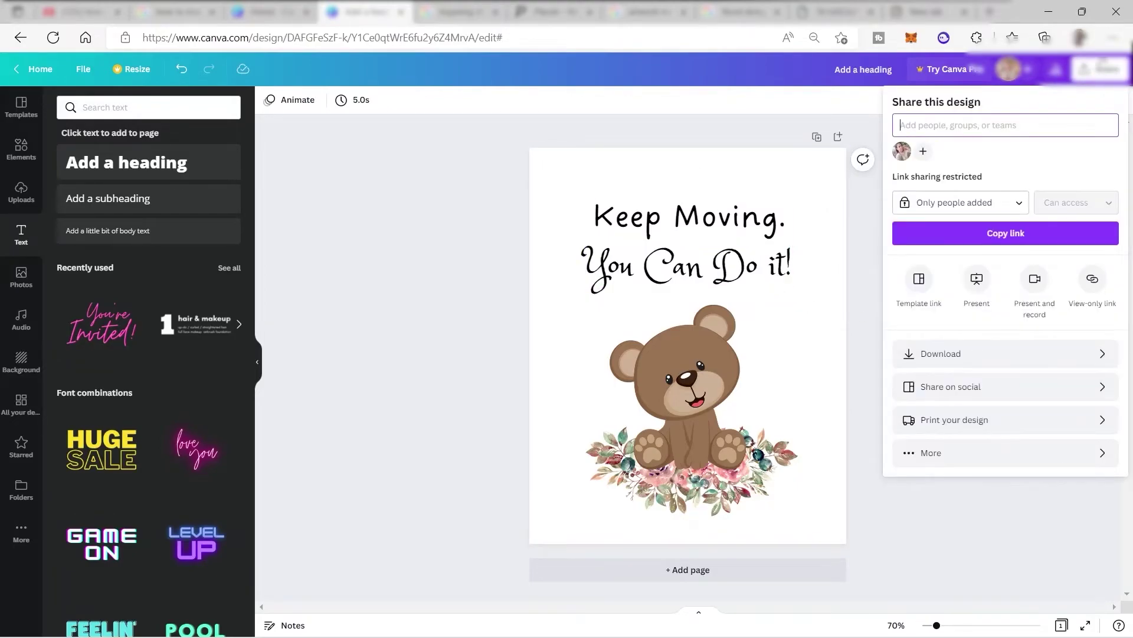
pyautogui.click(1046, 351)
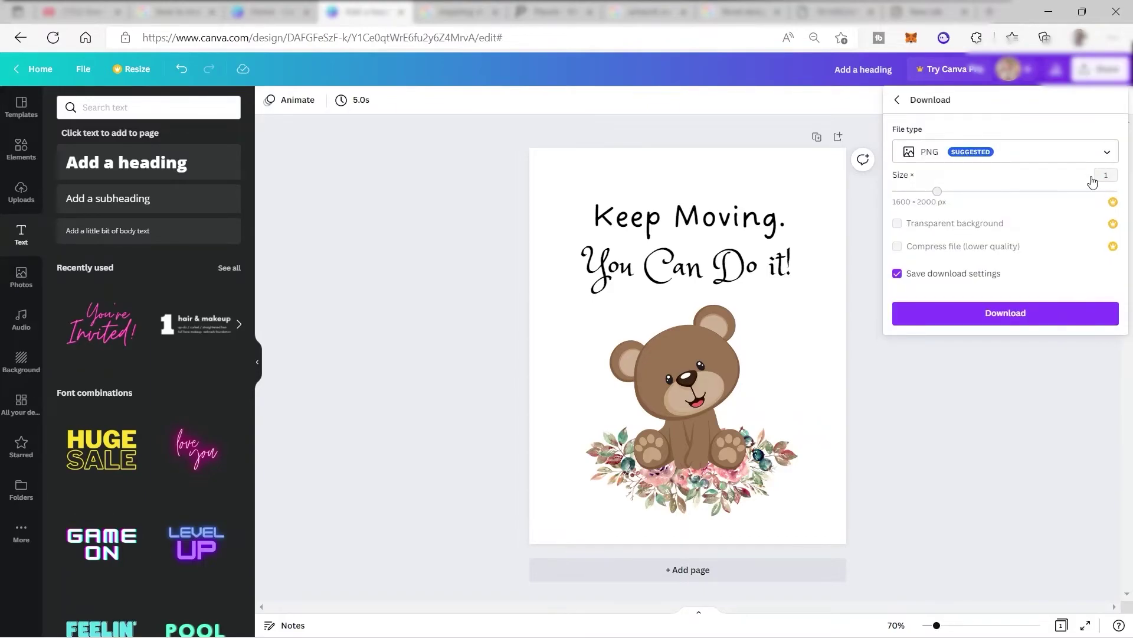
pyautogui.click(1085, 155)
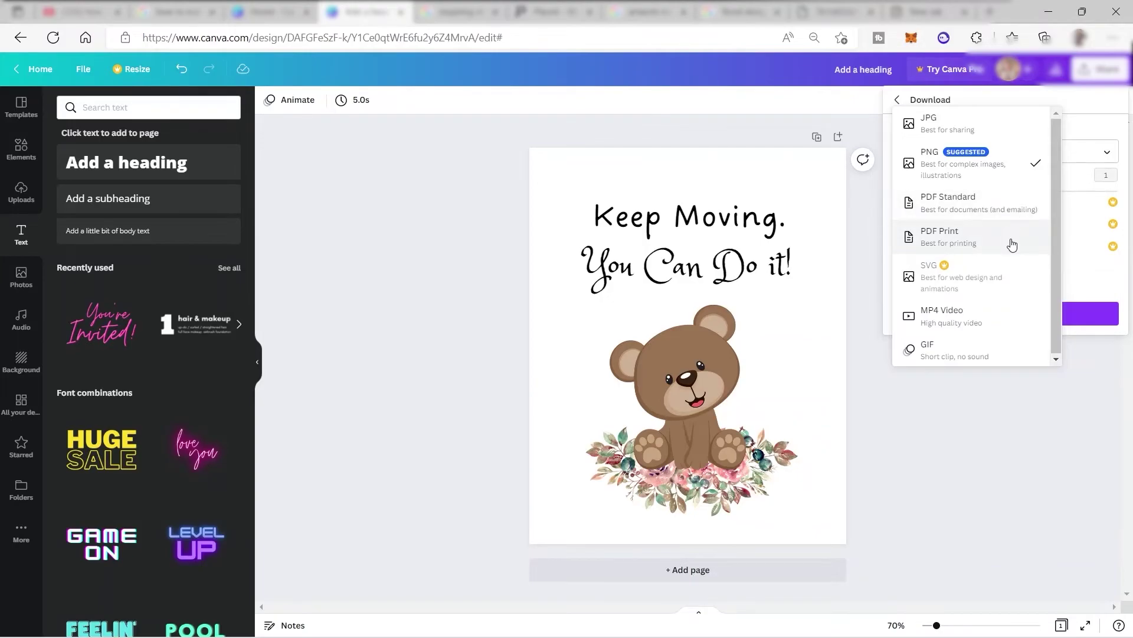
pyautogui.click(979, 233)
pyautogui.click(1053, 269)
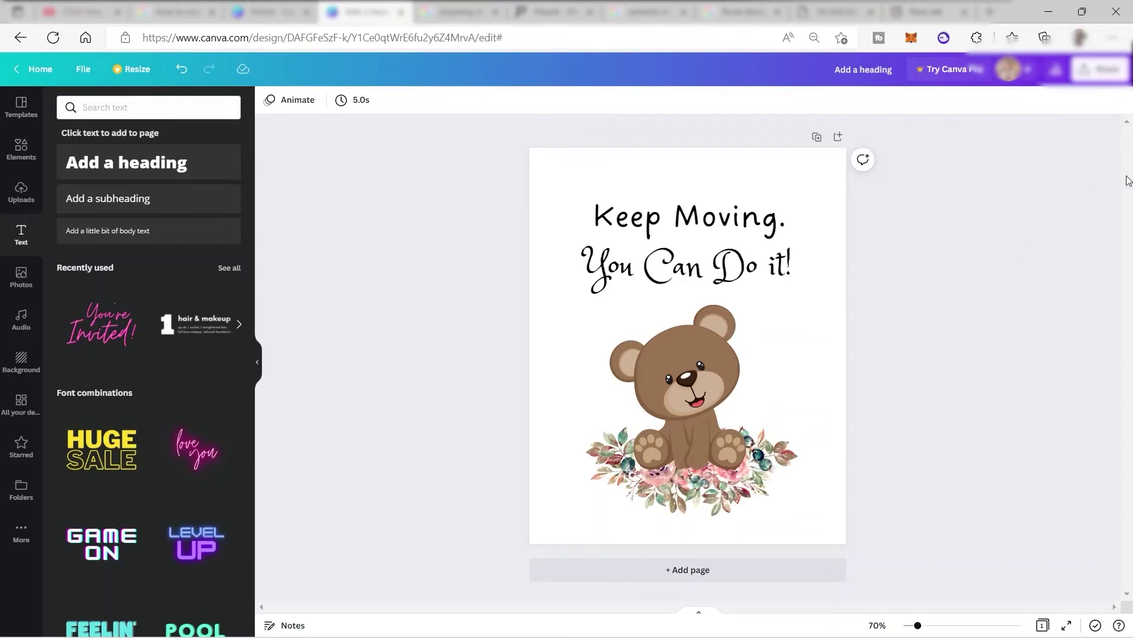
# Download the same bear design again as a PNG image.
pyautogui.click(1101, 69)
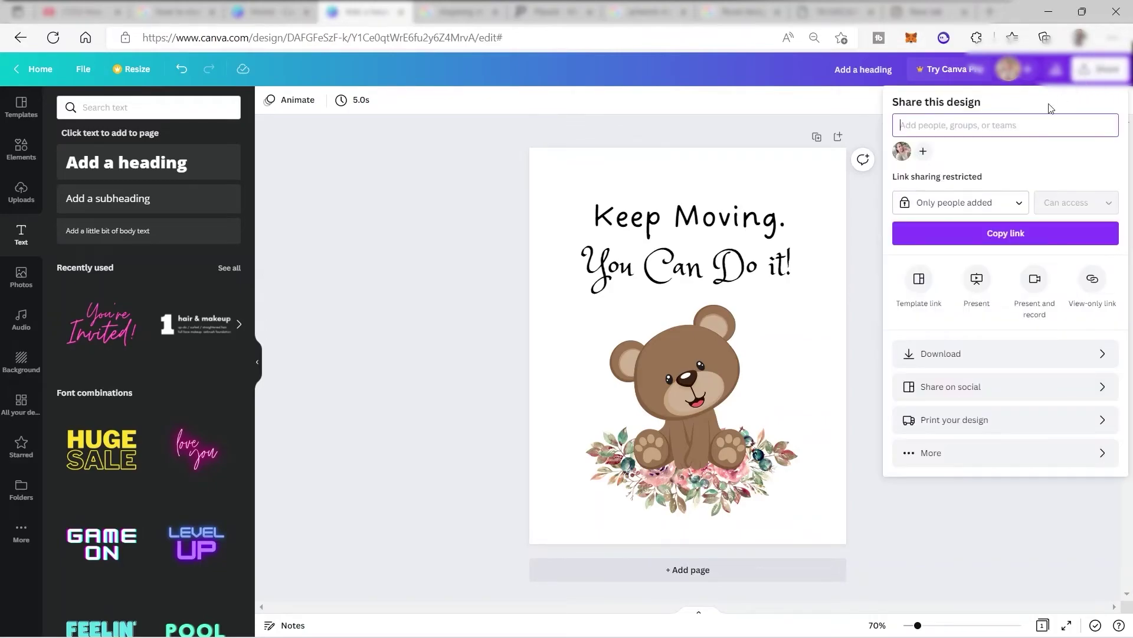
pyautogui.click(1052, 356)
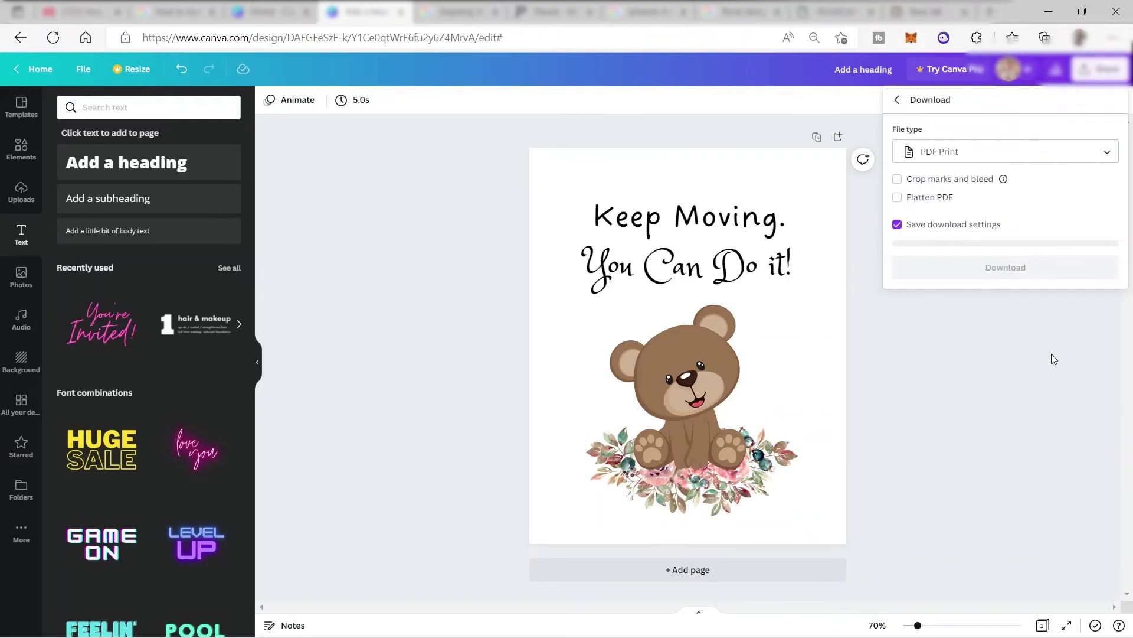
pyautogui.click(1066, 154)
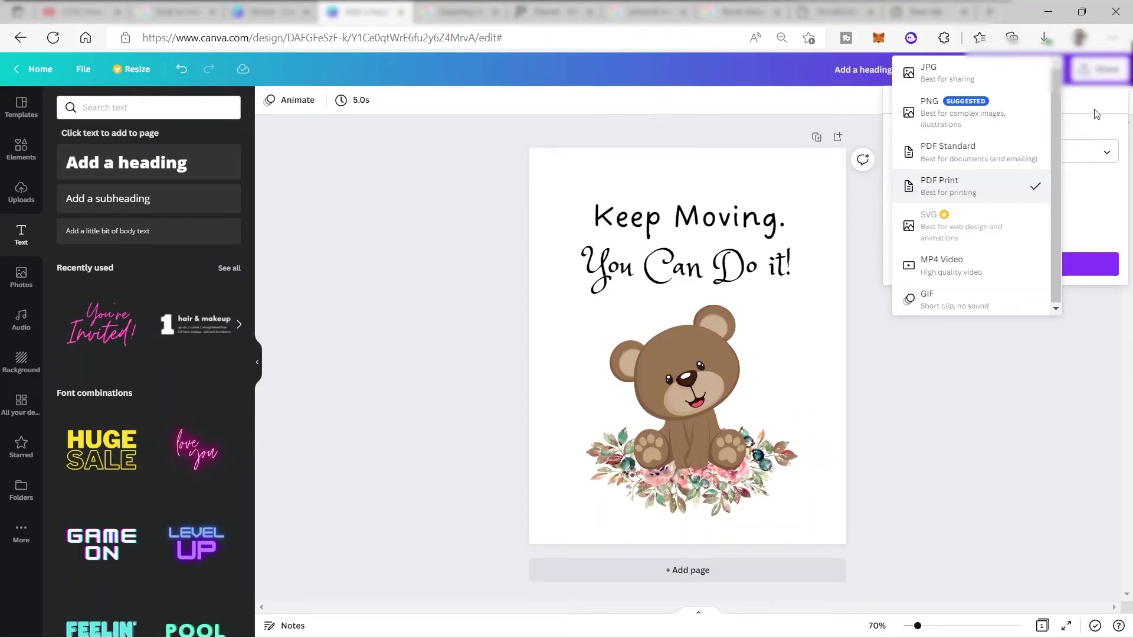
pyautogui.click(1001, 121)
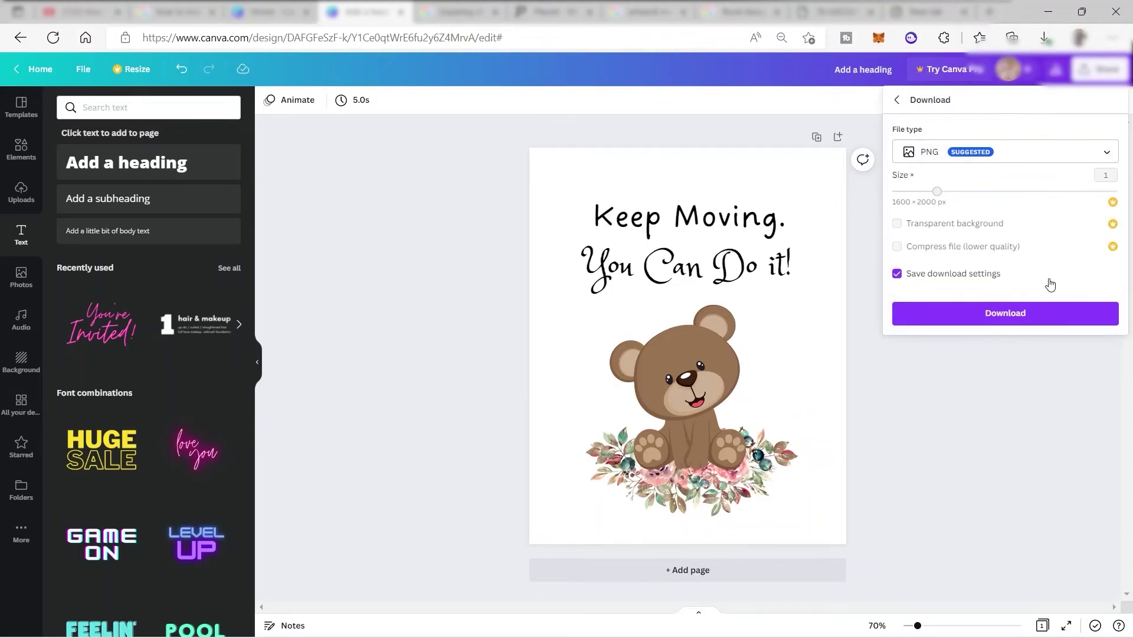
pyautogui.click(1046, 317)
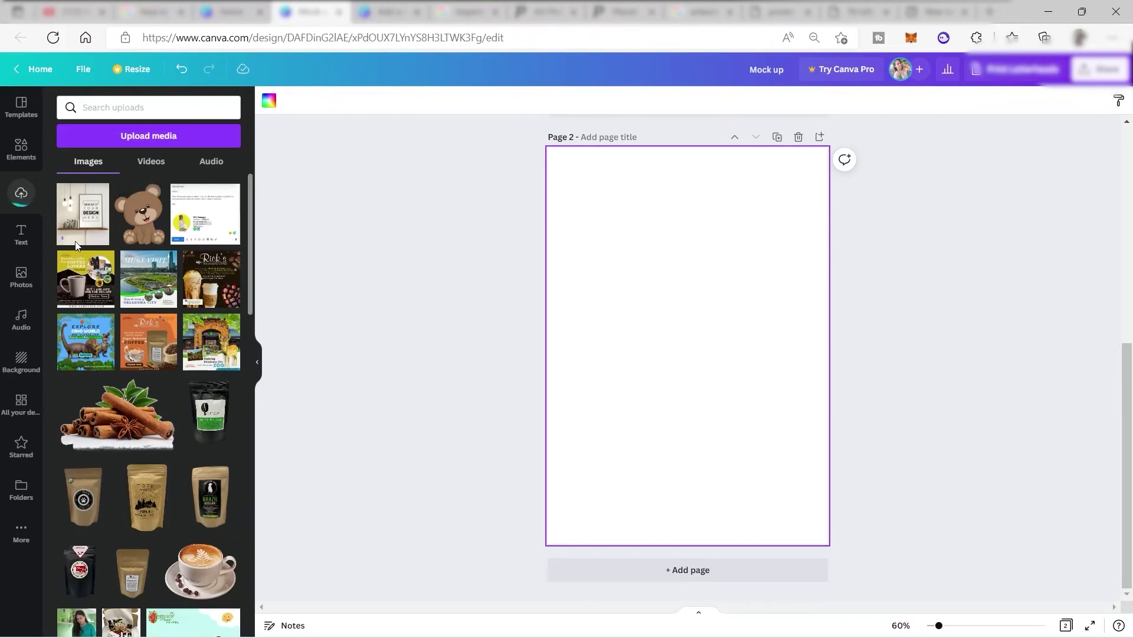
# In the Mock up design, add the uploaded picture-frame mockup image to page 2 and enlarge it to fill the page.
pyautogui.click(73, 216)
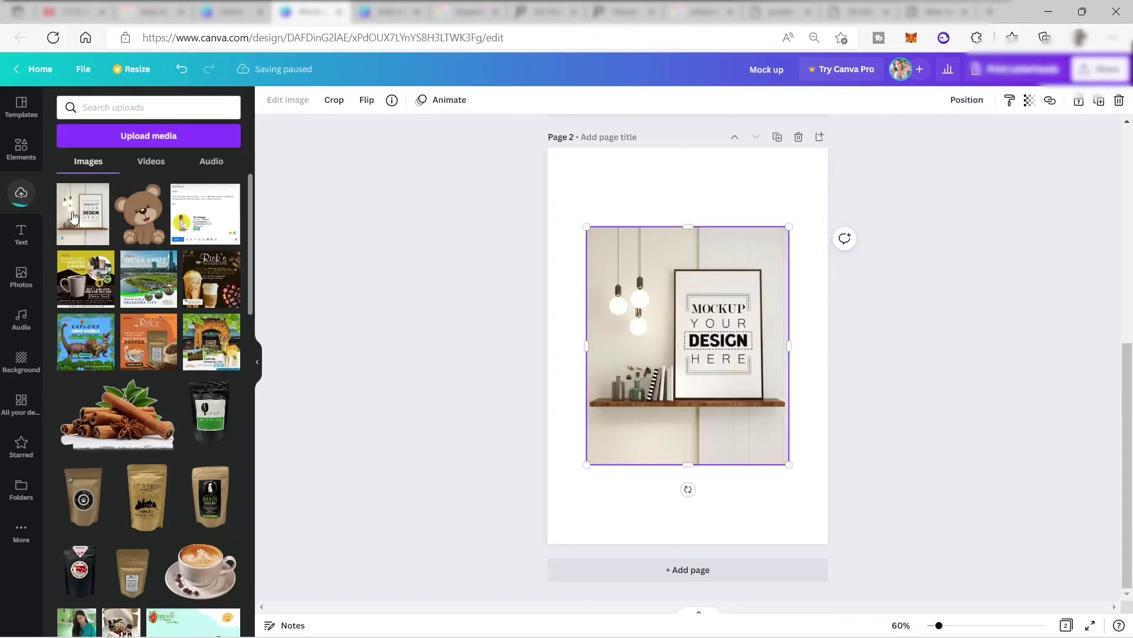
pyautogui.moveTo(586, 225); pyautogui.dragTo(547, 180)
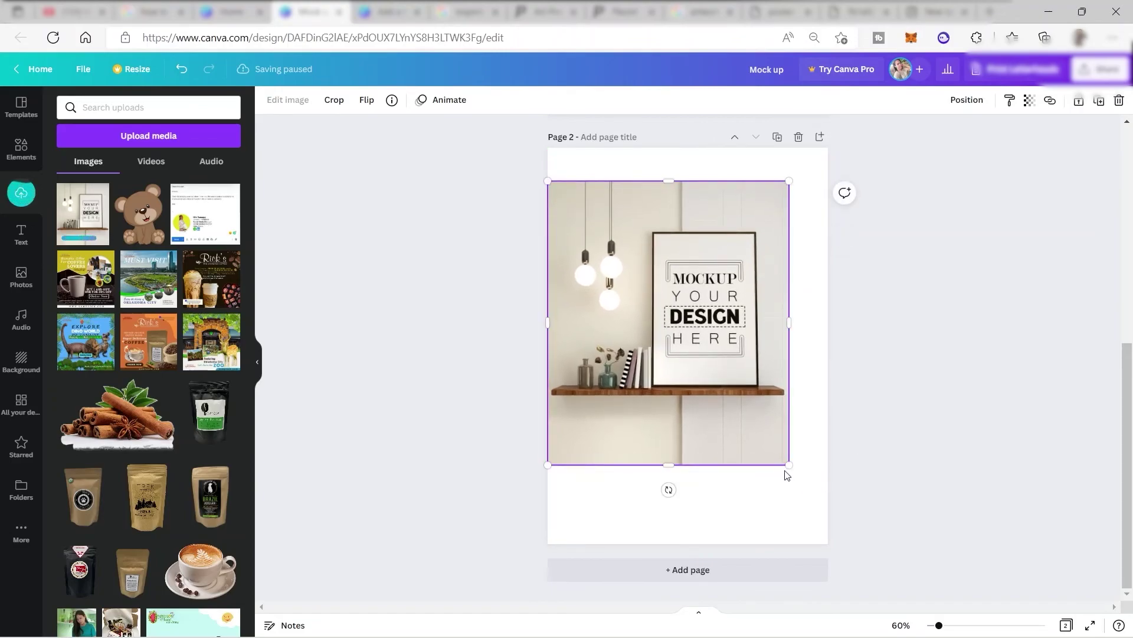
pyautogui.moveTo(789, 465); pyautogui.dragTo(830, 566)
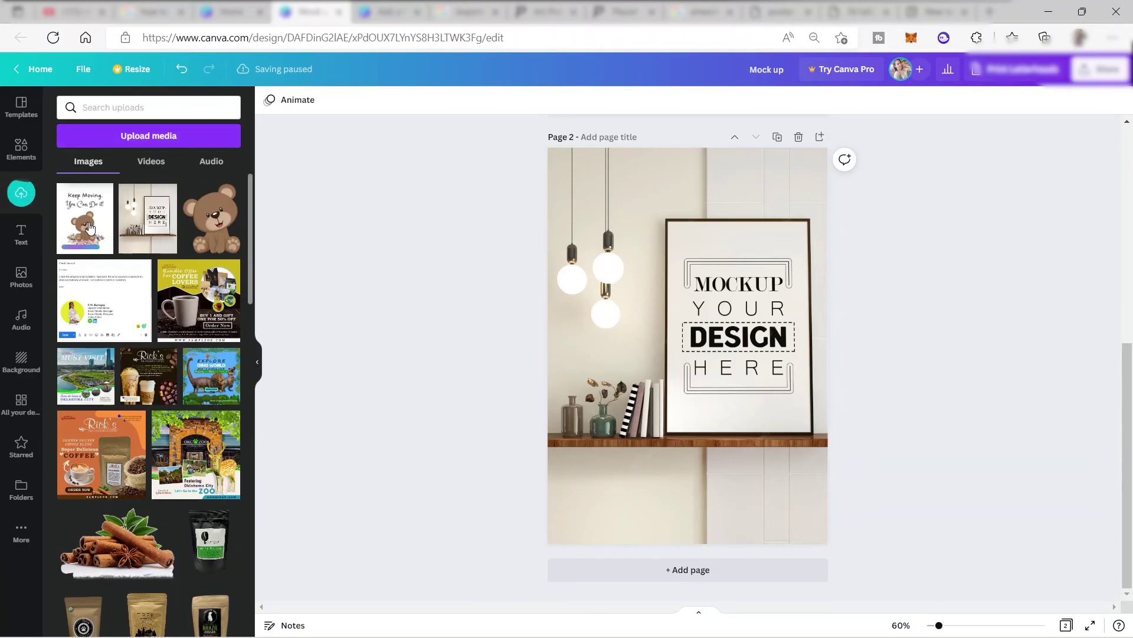
# Add the uploaded "Keep Moving. You Can Do it!" bear image, fit it inside the mockup's picture frame, and deselect it.
pyautogui.click(85, 222)
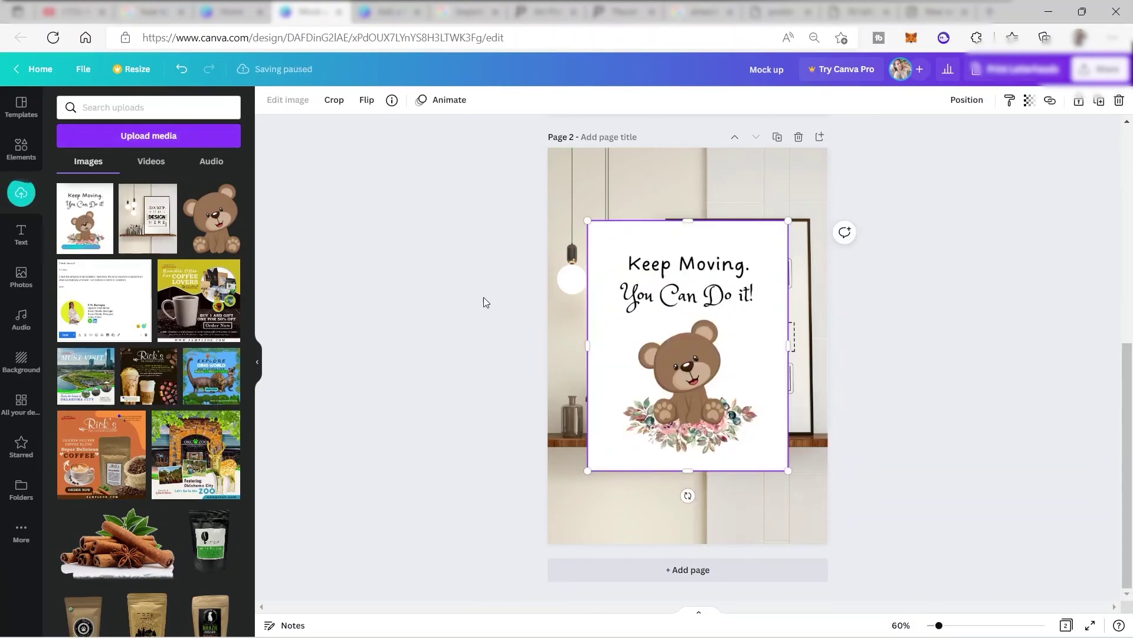
pyautogui.moveTo(665, 326); pyautogui.dragTo(749, 313)
pyautogui.moveTo(868, 467); pyautogui.dragTo(821, 434)
pyautogui.click(923, 336)
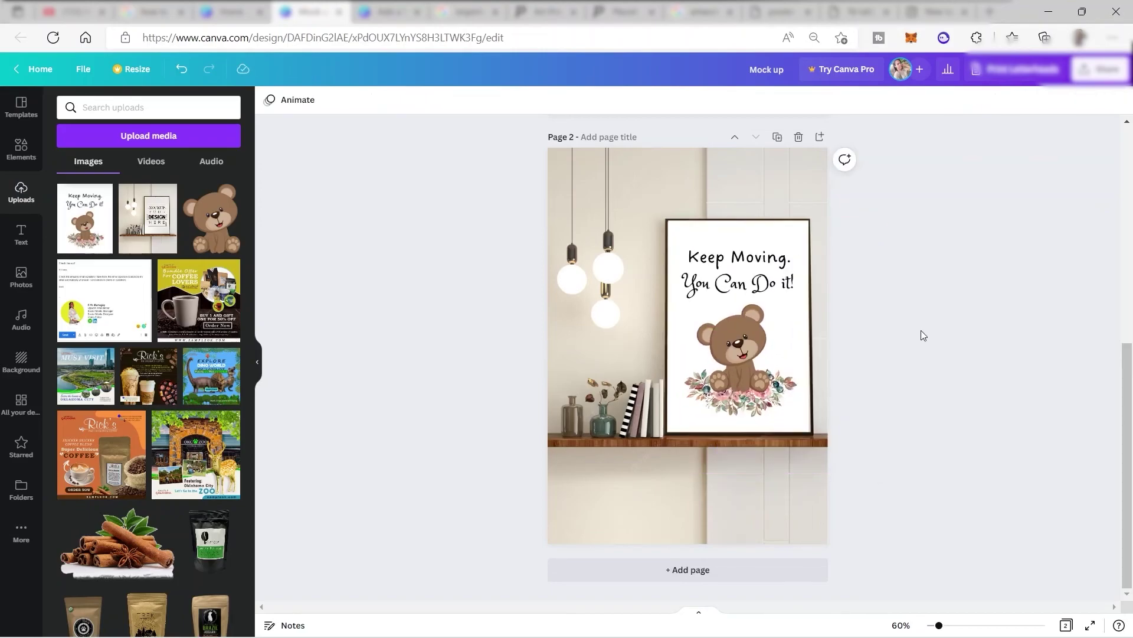